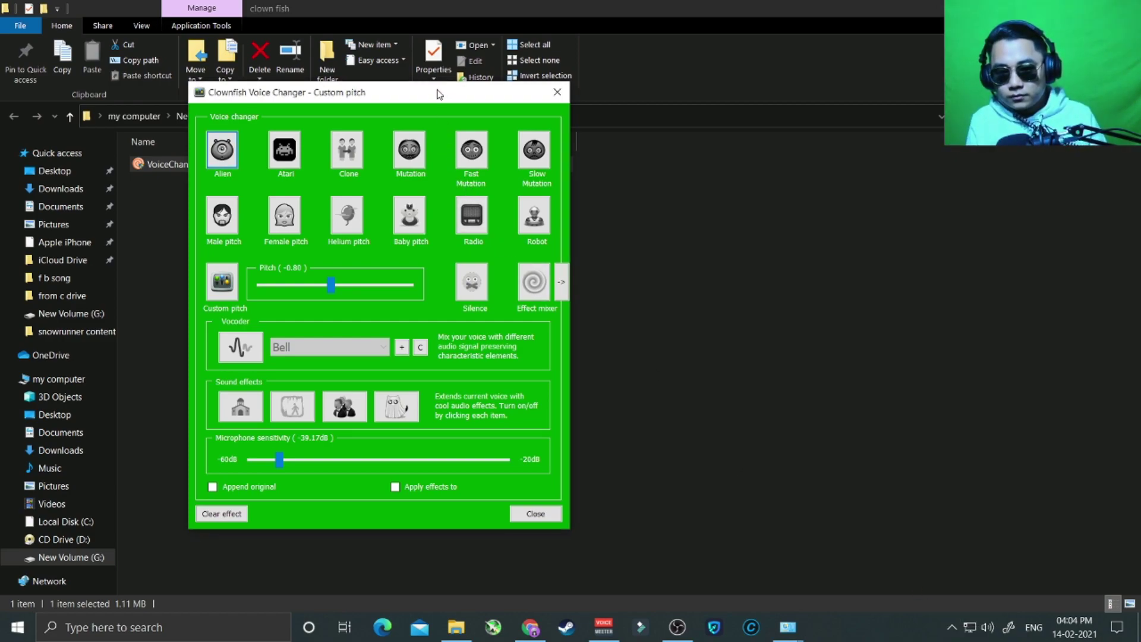
- Reposition the voice changer window, then briefly search Start for 'clo' and dismiss the search
left_click_drag(443, 102, 365, 71)
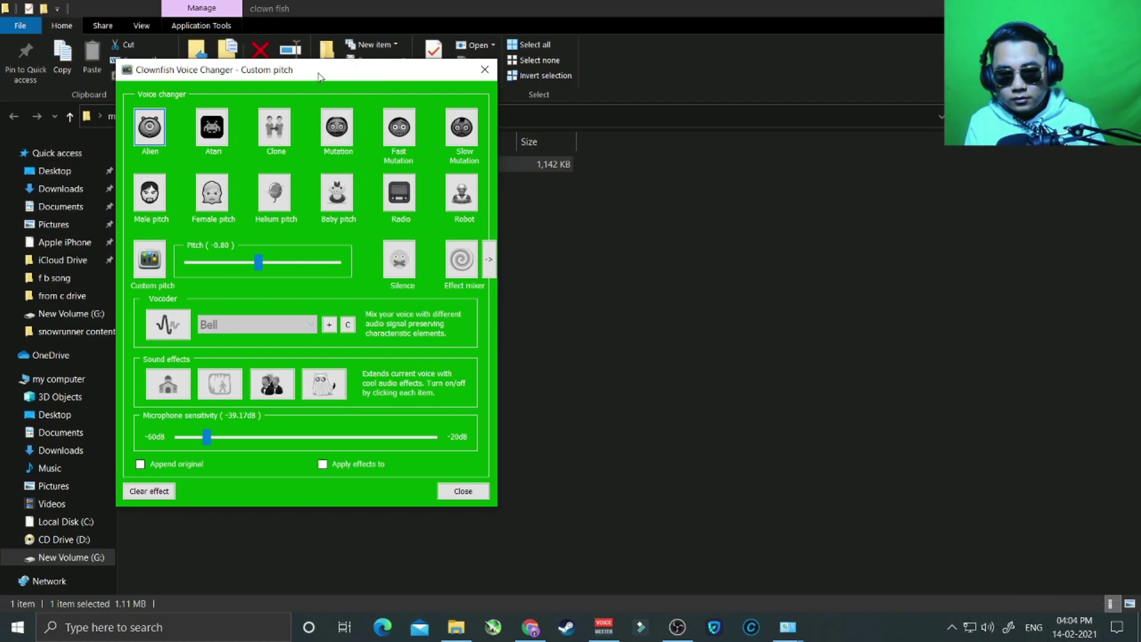
left_click_drag(324, 73, 377, 73)
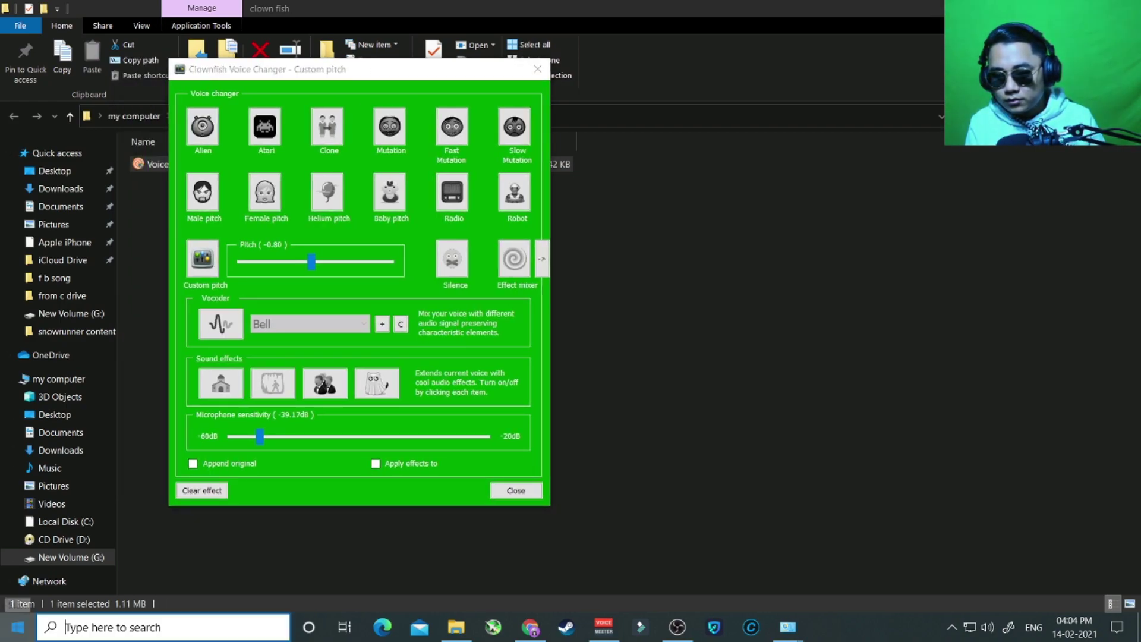
key("super")
type("clo")
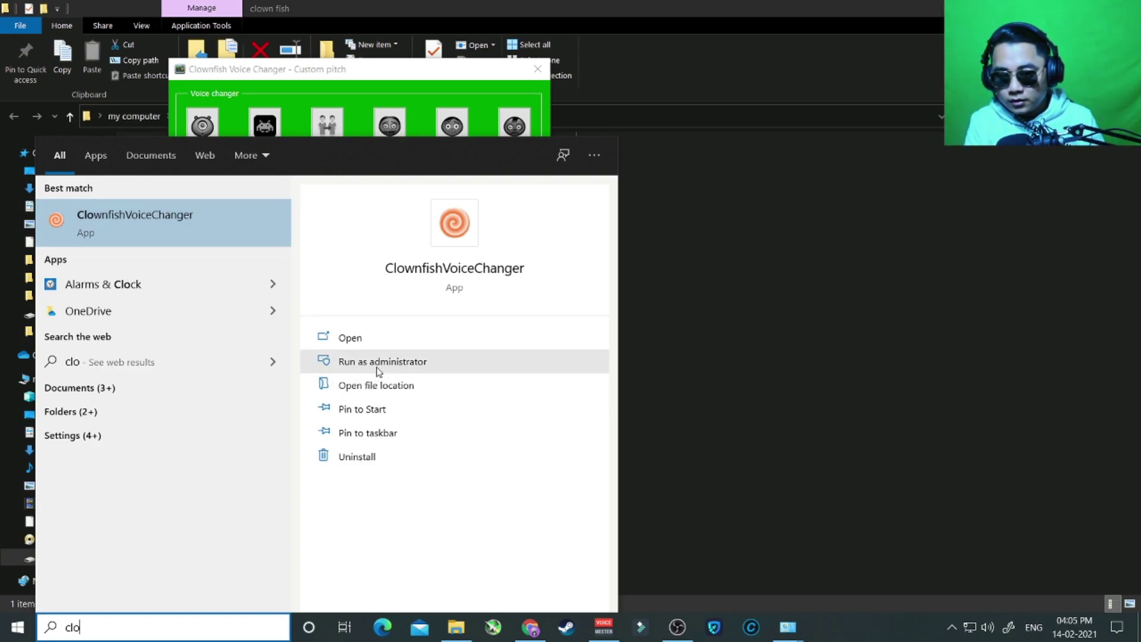
left_click(425, 74)
- Close the voice changer window from the Clownfish tray icon menu
left_click(951, 627)
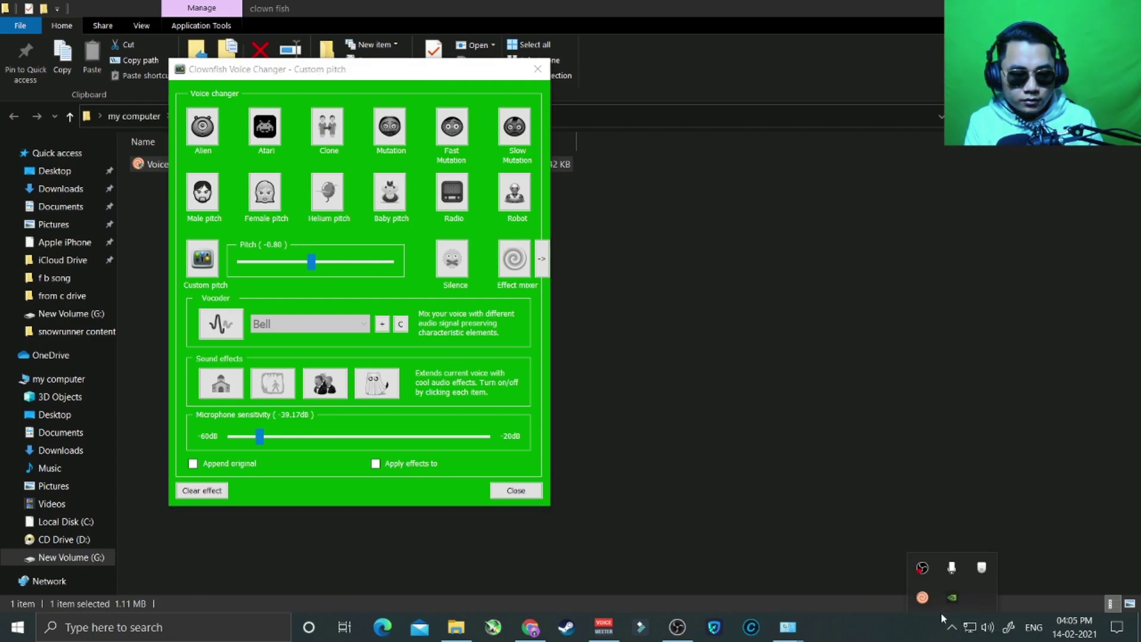
right_click(921, 598)
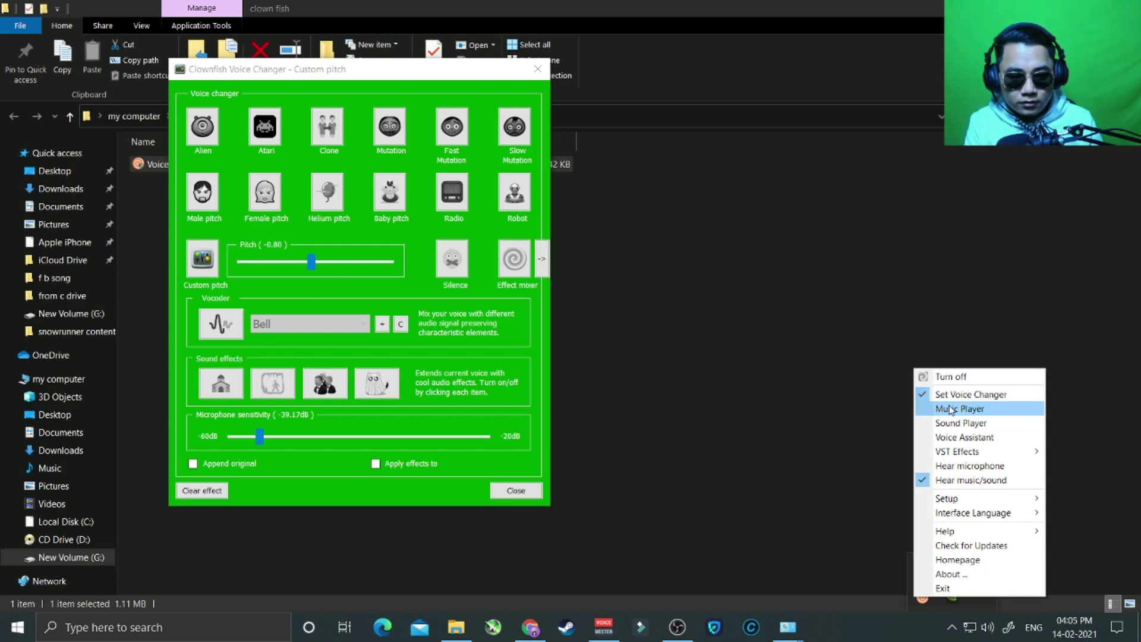
left_click(509, 498)
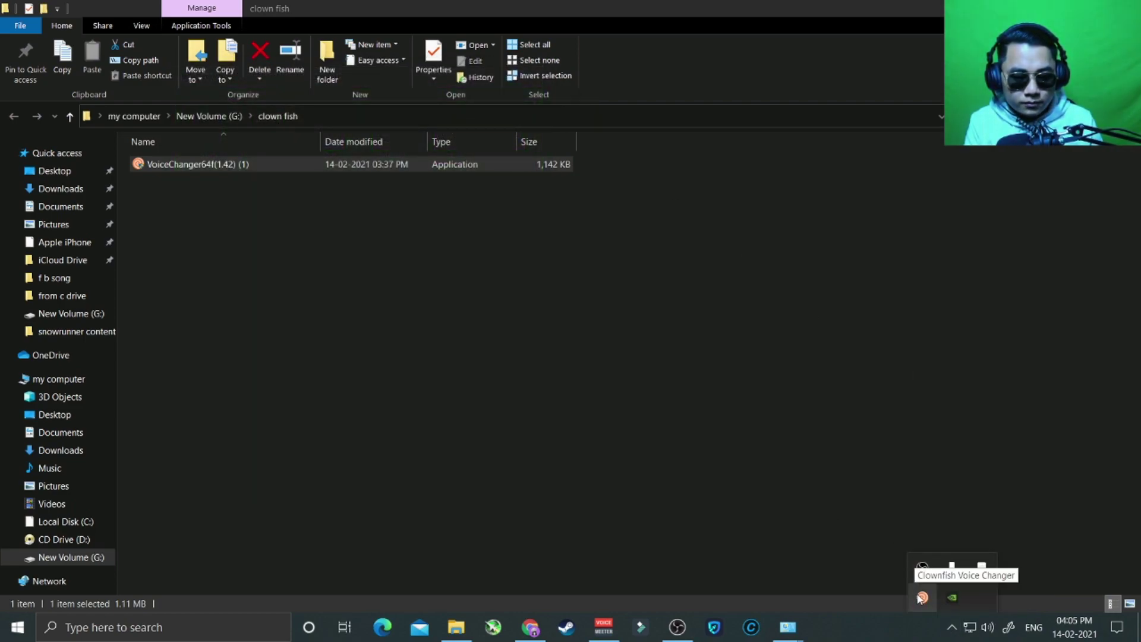
- Reopen the voice changer window with Set Voice Changer in the tray menu, then nudge it into place
right_click(923, 597)
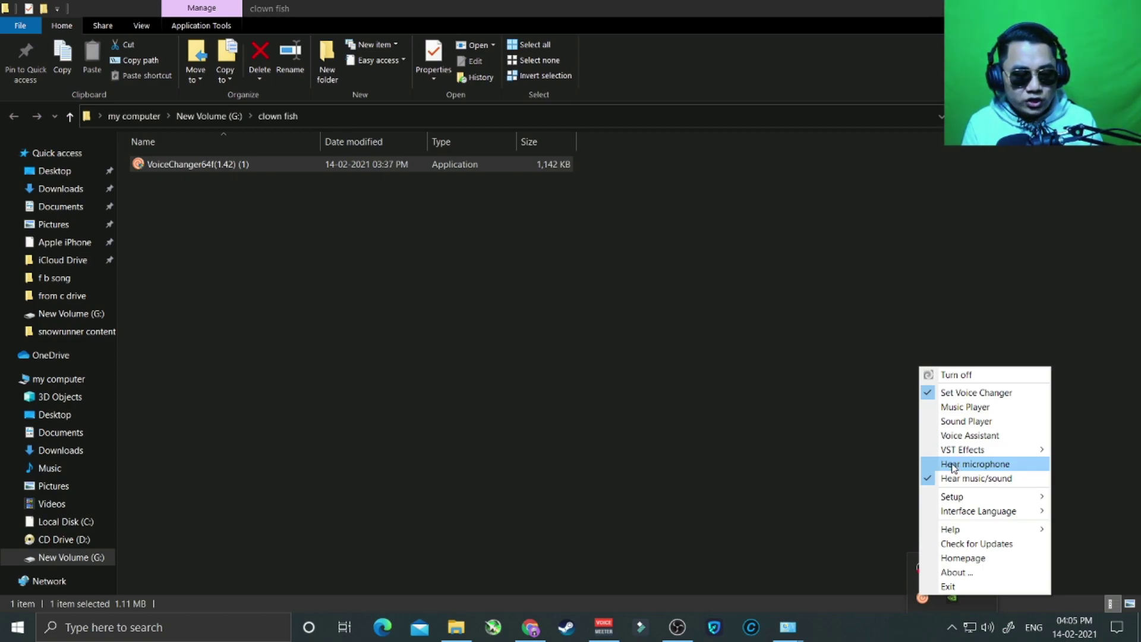
left_click(951, 394)
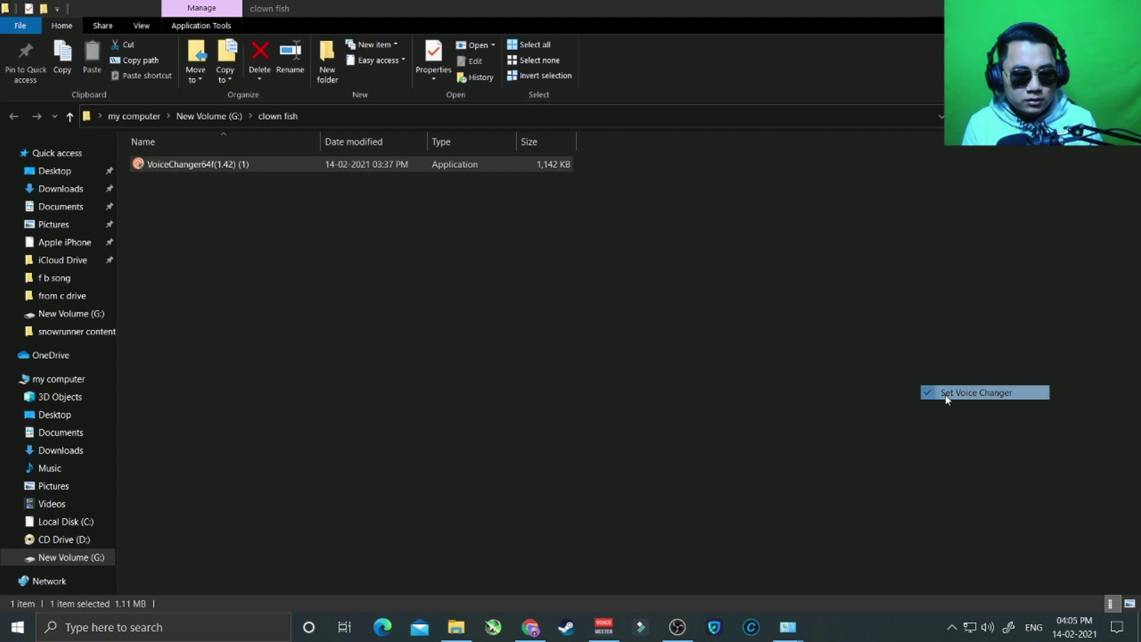
left_click_drag(297, 112, 304, 106)
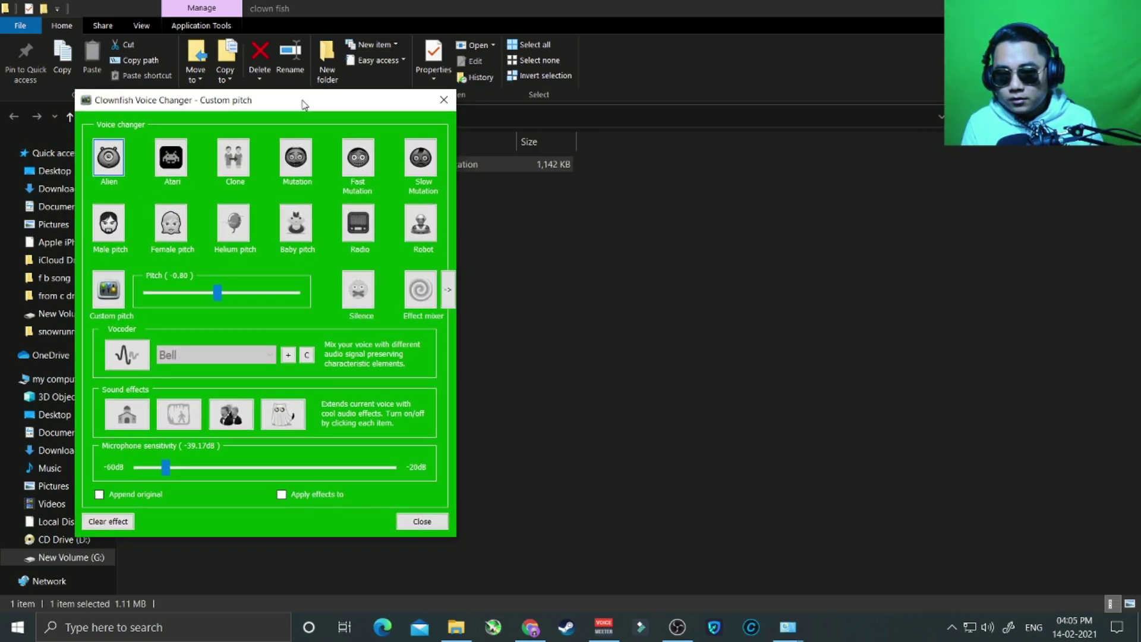
left_click(952, 628)
right_click(923, 598)
mouse_move(945, 505)
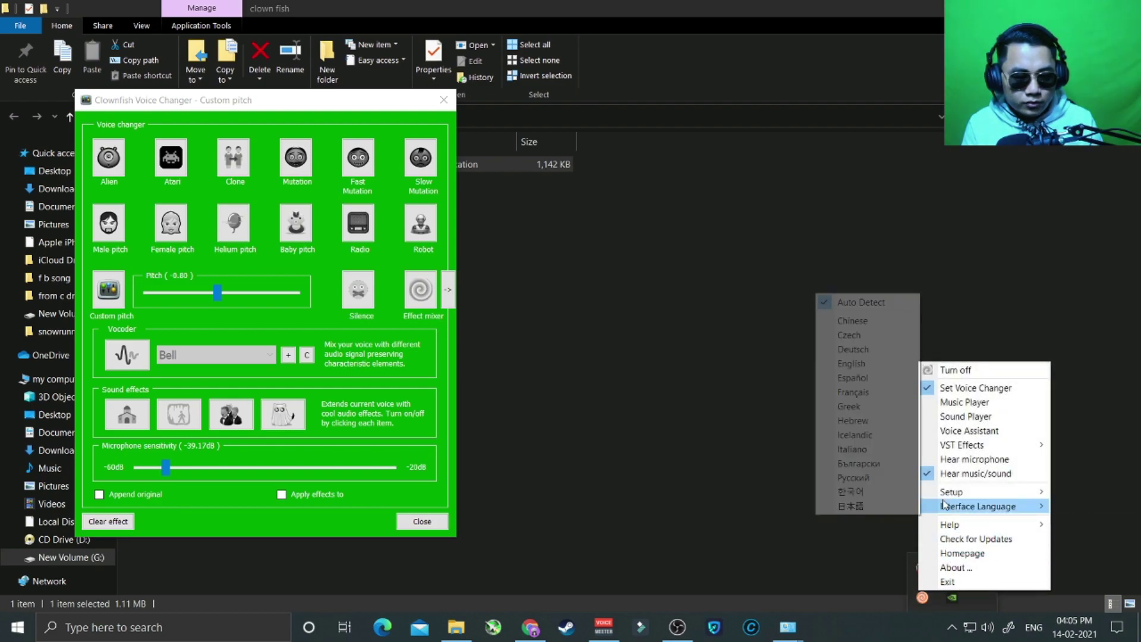
left_click(954, 460)
left_click(952, 627)
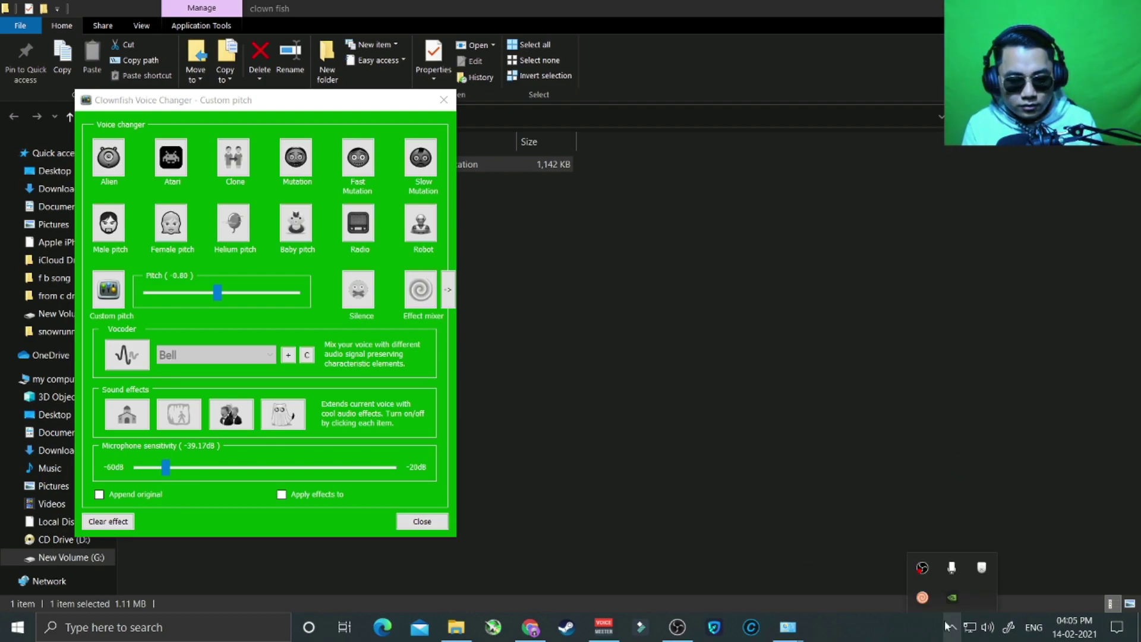
right_click(918, 604)
left_click(960, 473)
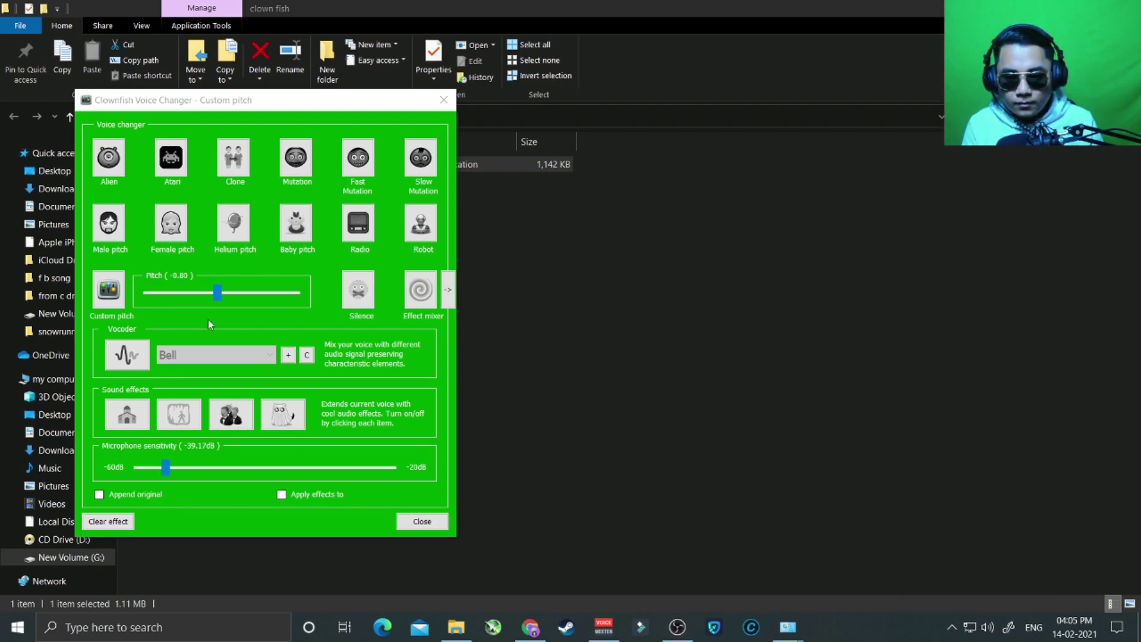
left_click(116, 225)
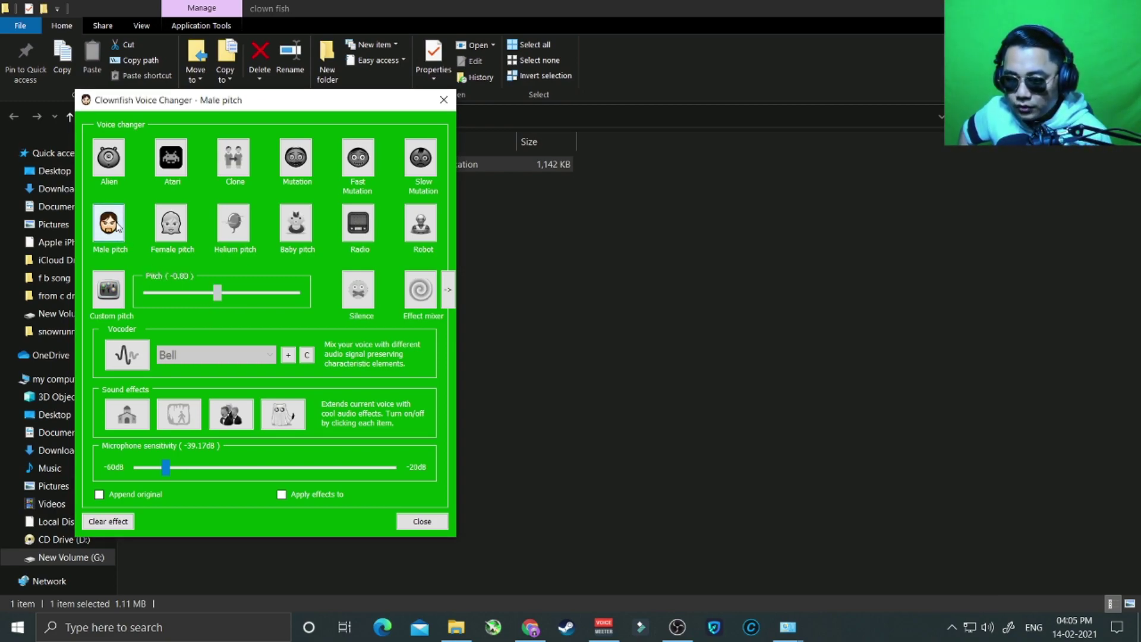
left_click(165, 229)
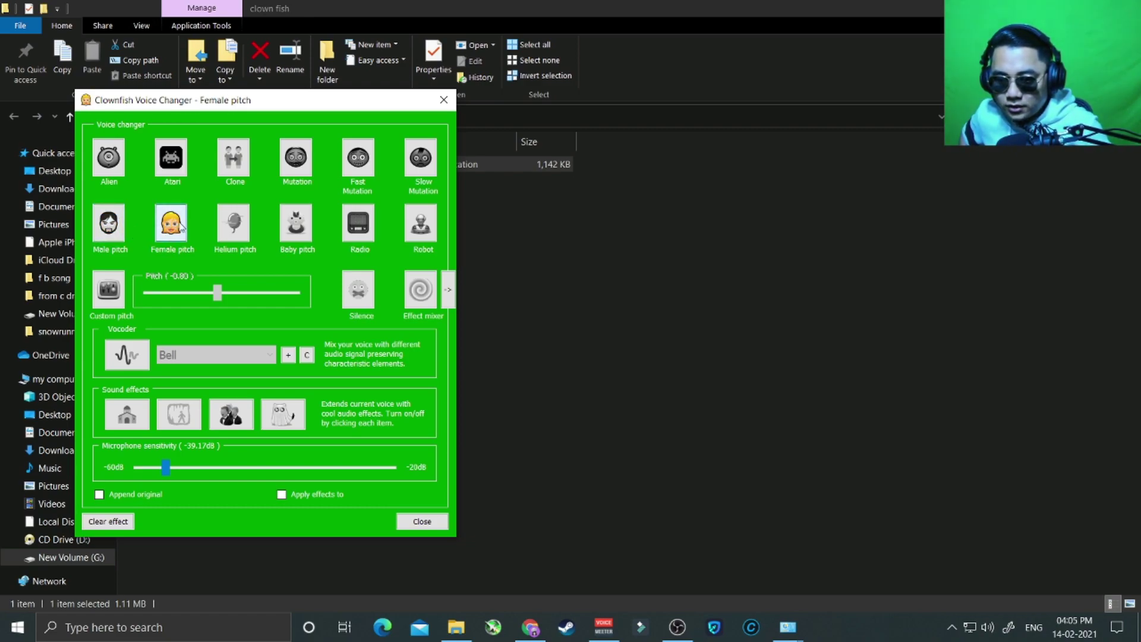
left_click(233, 224)
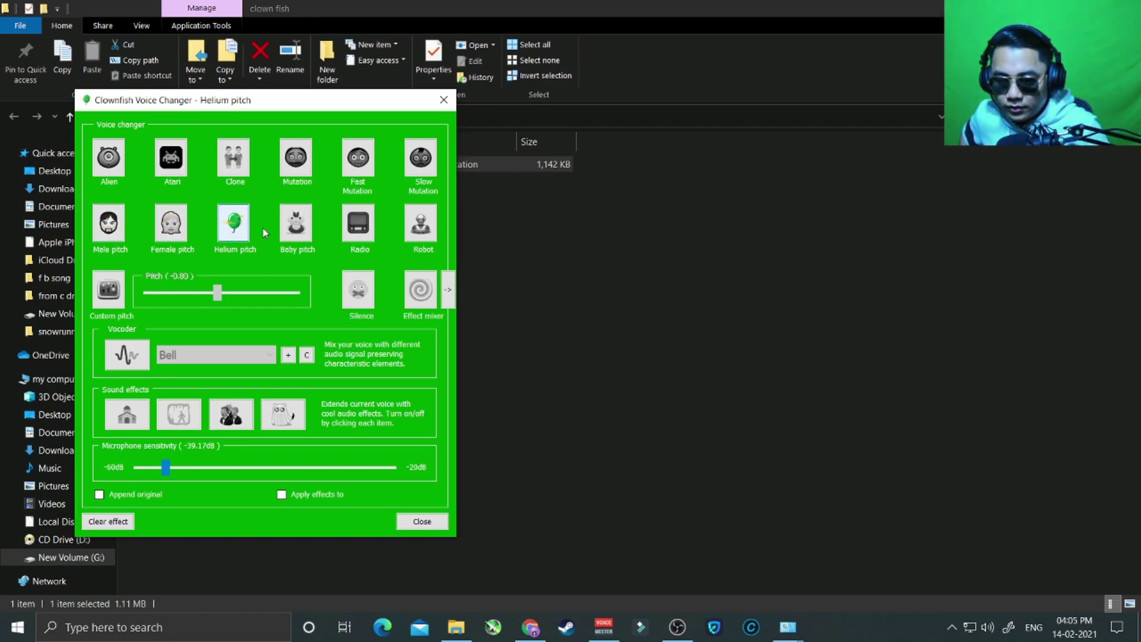
left_click(295, 224)
left_click(364, 229)
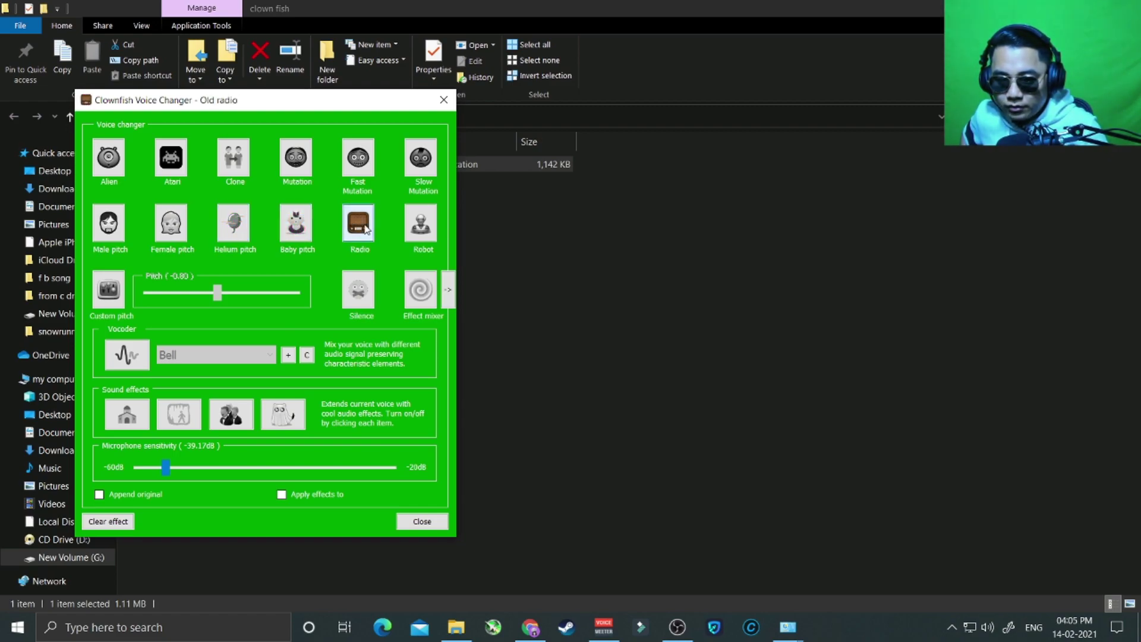
left_click(421, 225)
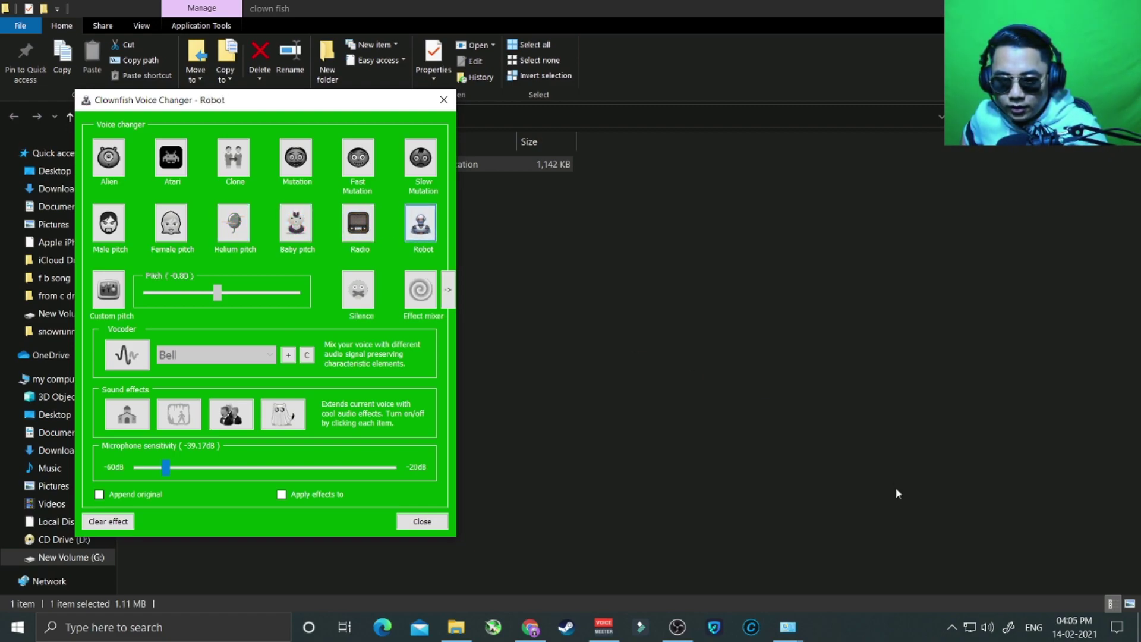
left_click(952, 627)
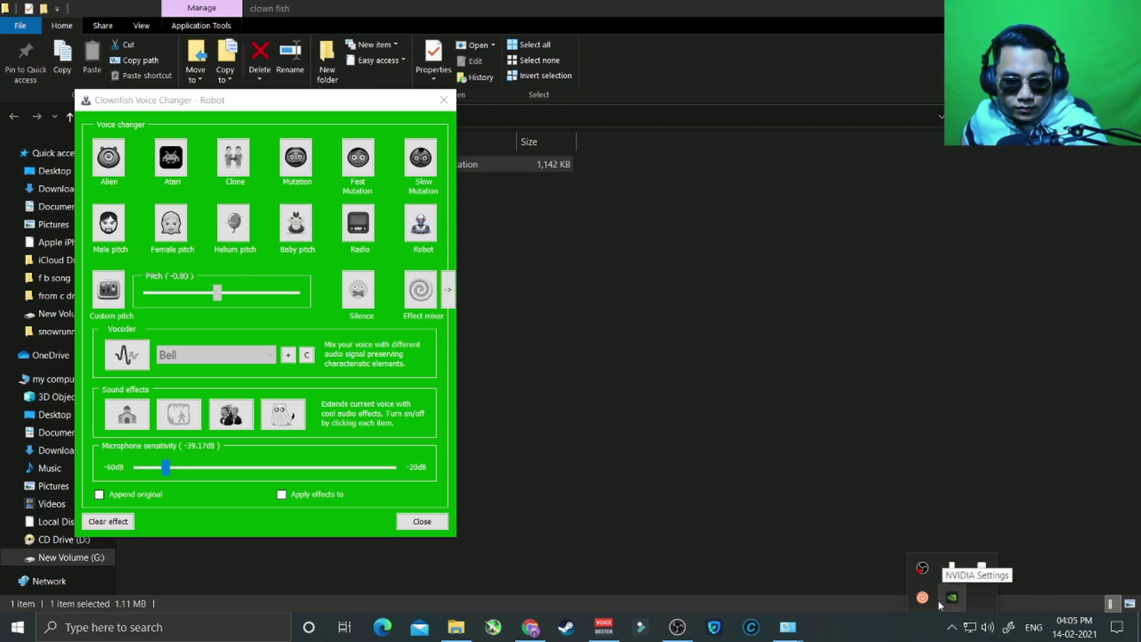
left_click(359, 230)
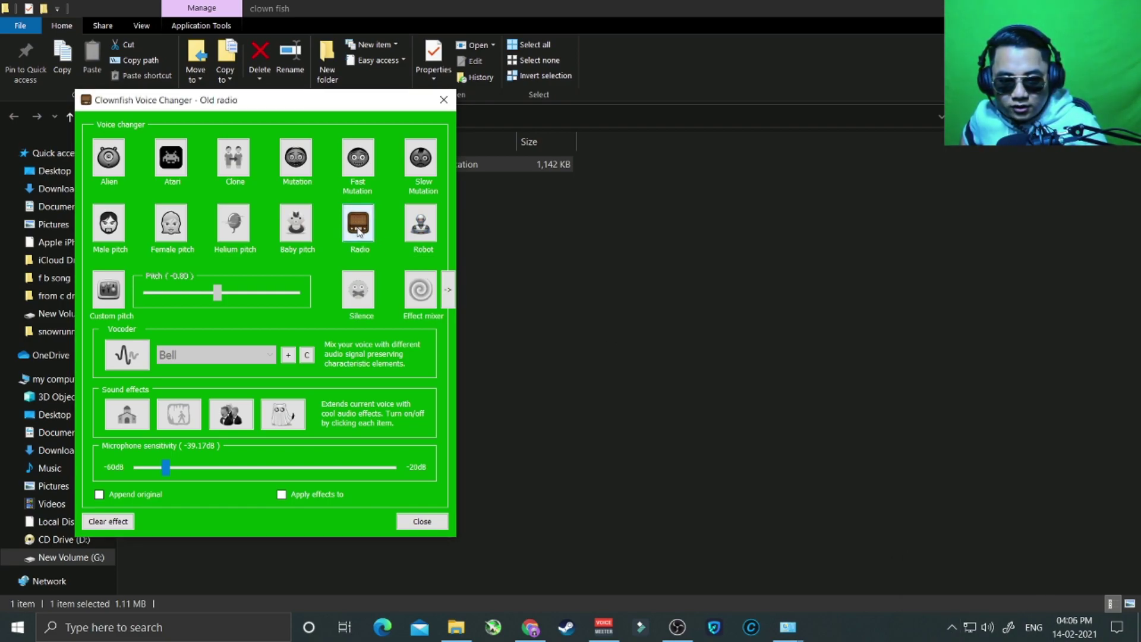
left_click(108, 289)
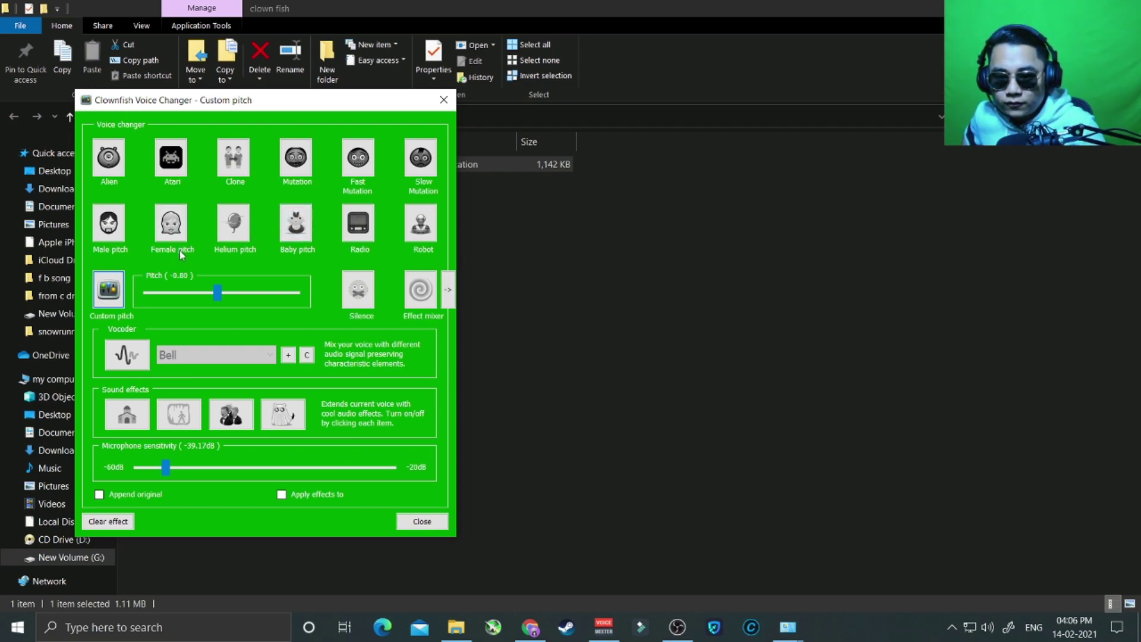
- Toggle Hear microphone on from the Clownfish tray menu
left_click(951, 628)
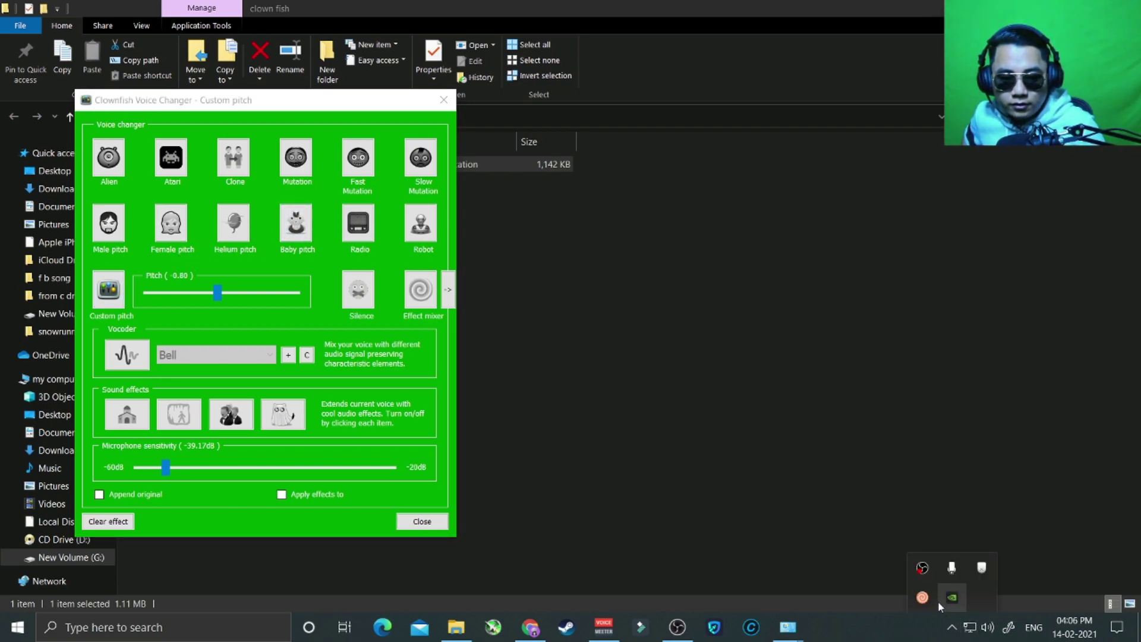
right_click(923, 597)
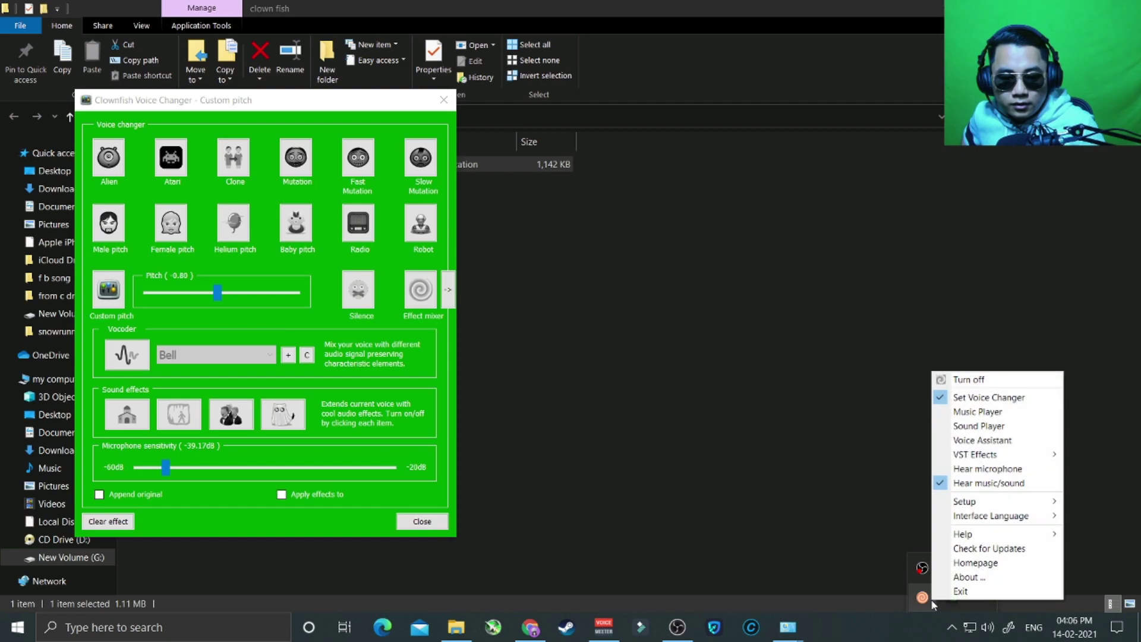
left_click(978, 470)
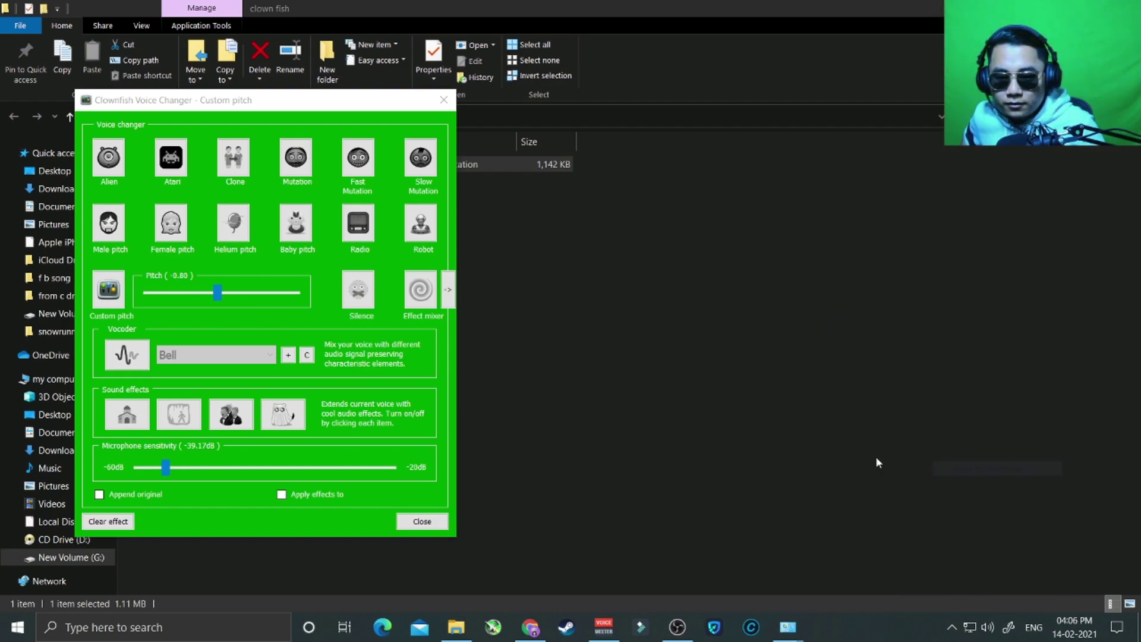
- Try the Male, Female, Helium, Baby and Radio voices, then return to Custom pitch
left_click(111, 230)
left_click(171, 227)
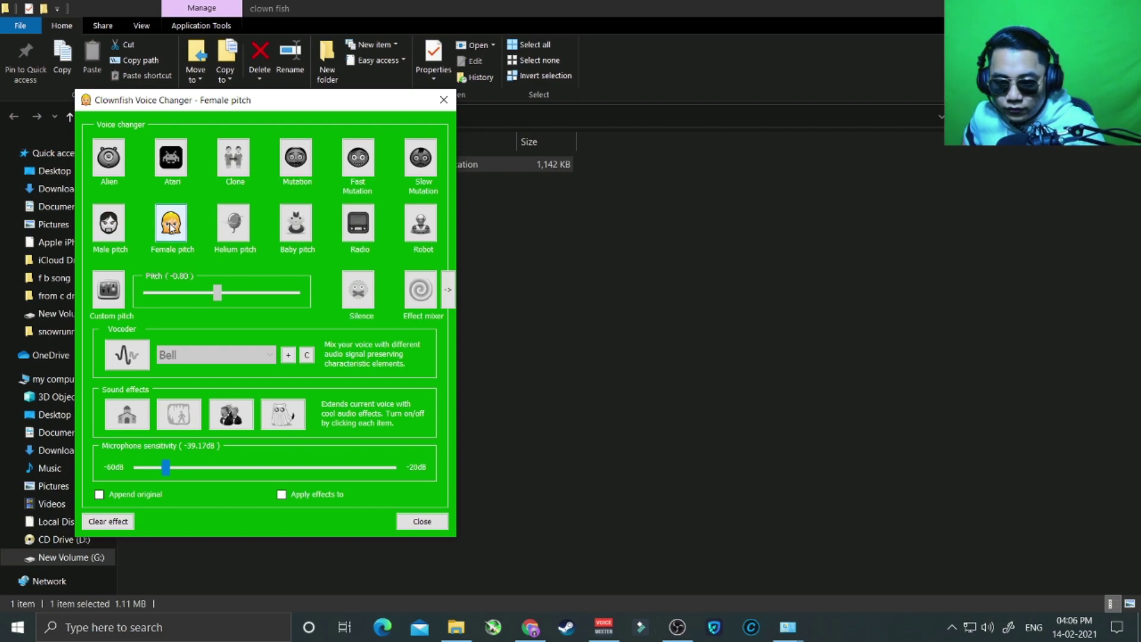
left_click(234, 226)
left_click(299, 229)
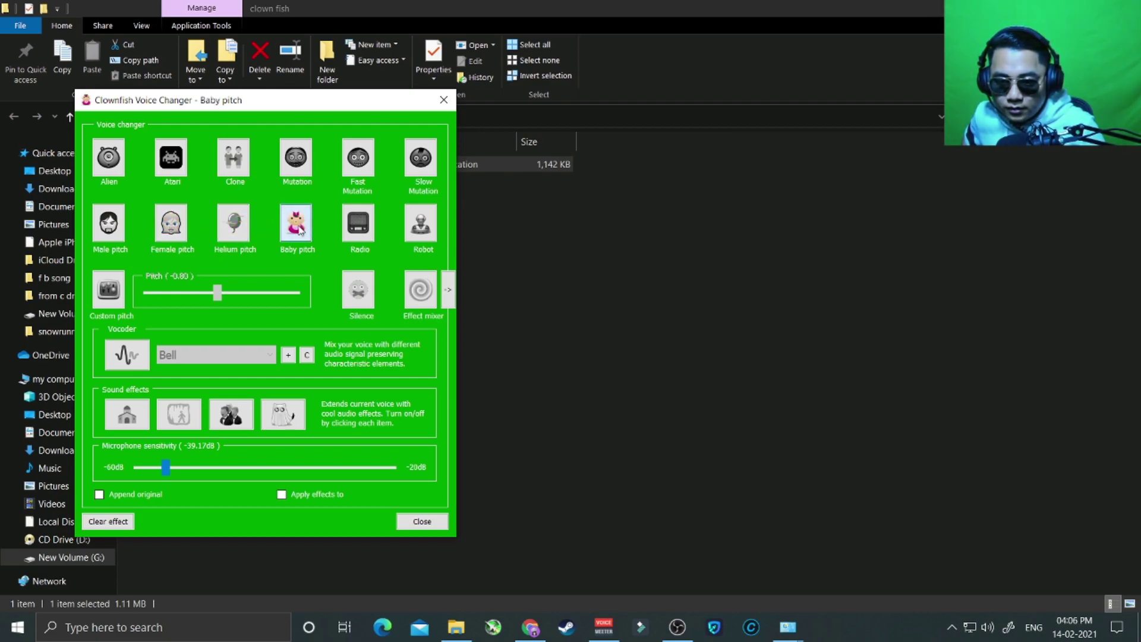
left_click(362, 226)
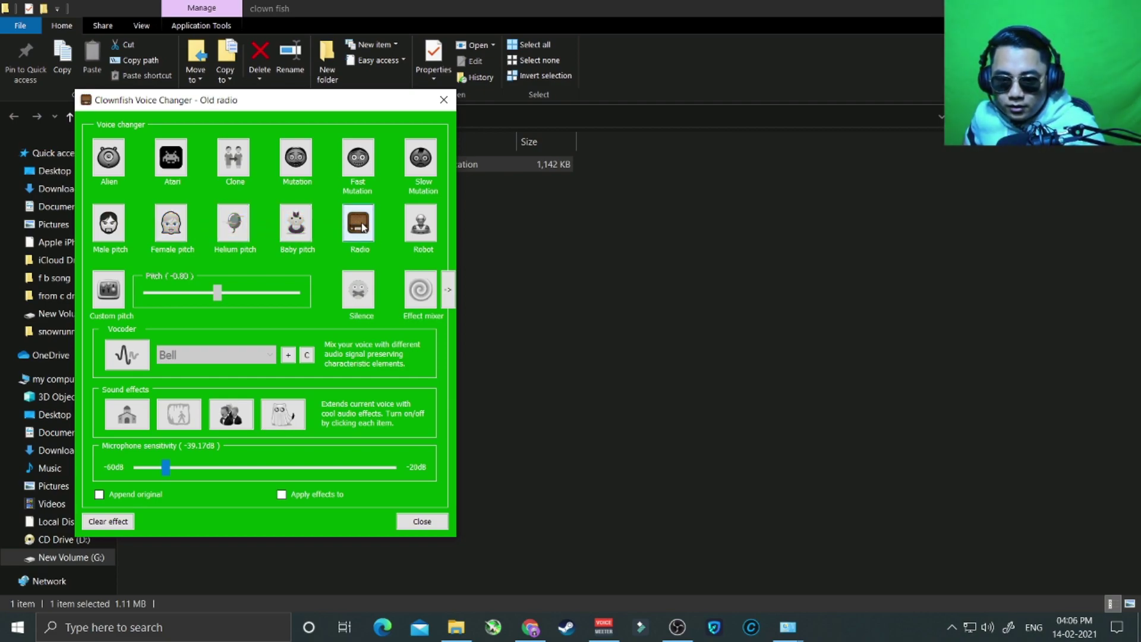
left_click(104, 291)
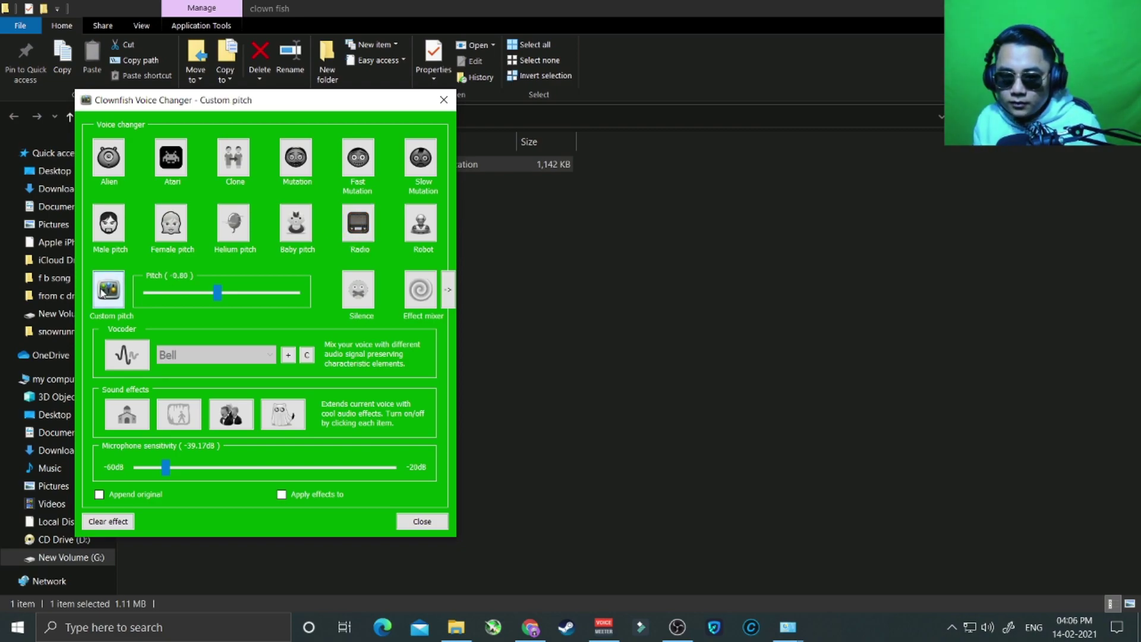
- Uncheck Hear microphone in the Clownfish tray menu
left_click(951, 628)
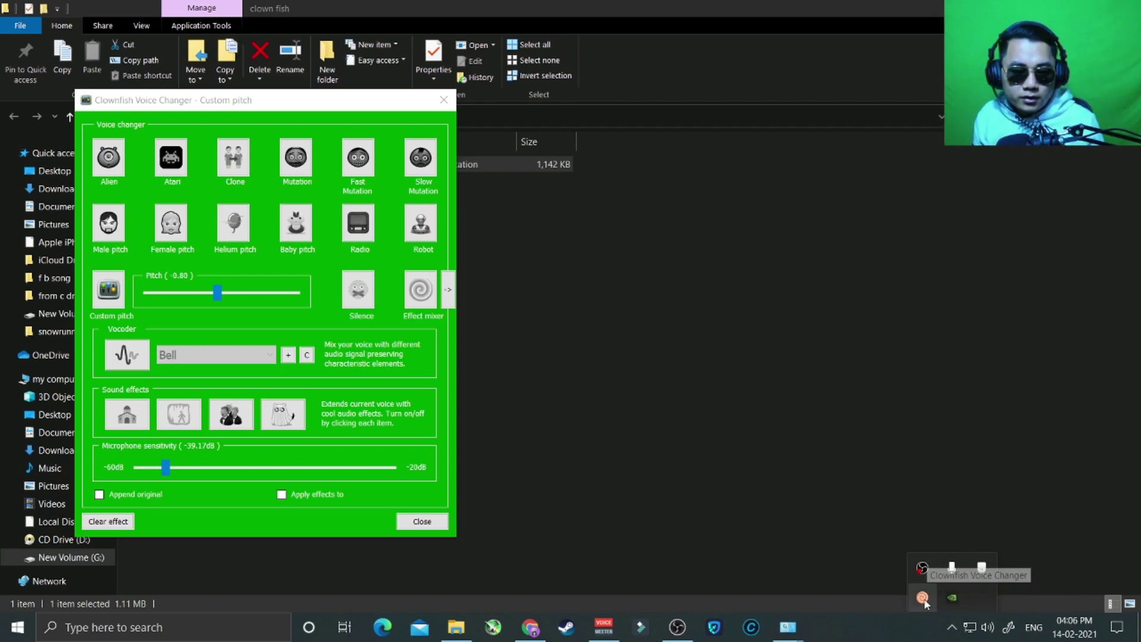
right_click(922, 597)
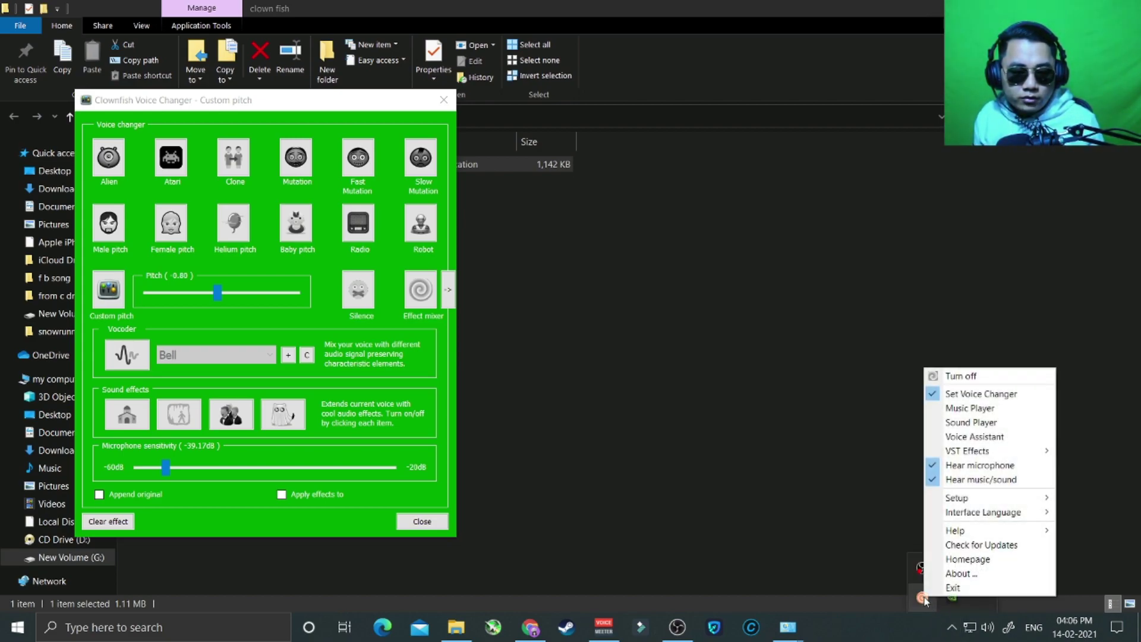
left_click(969, 467)
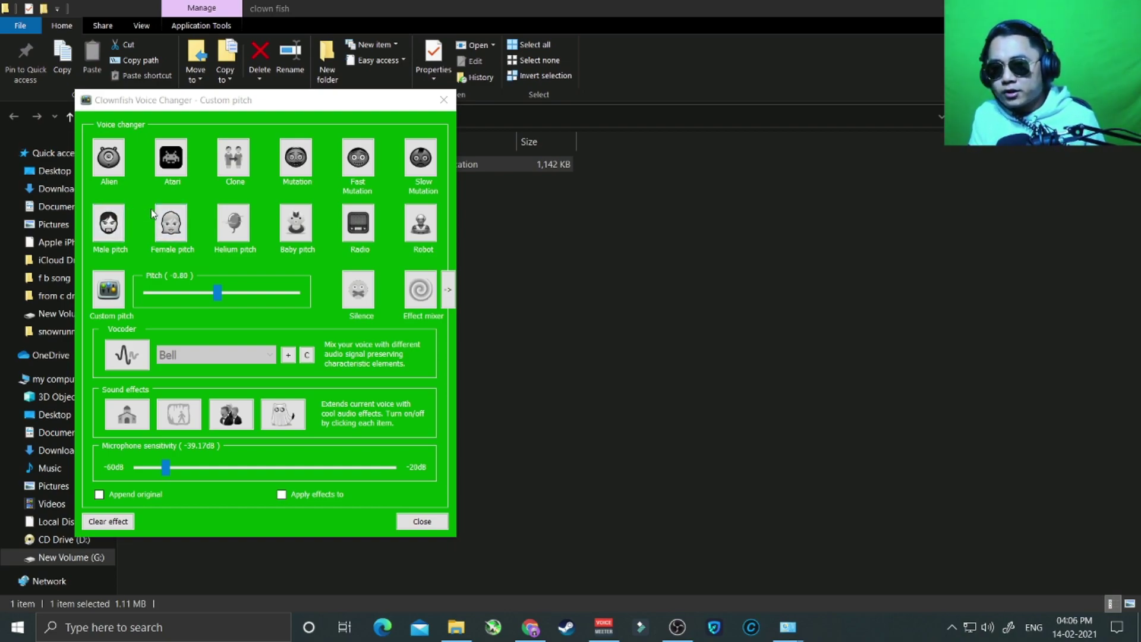
left_click(952, 627)
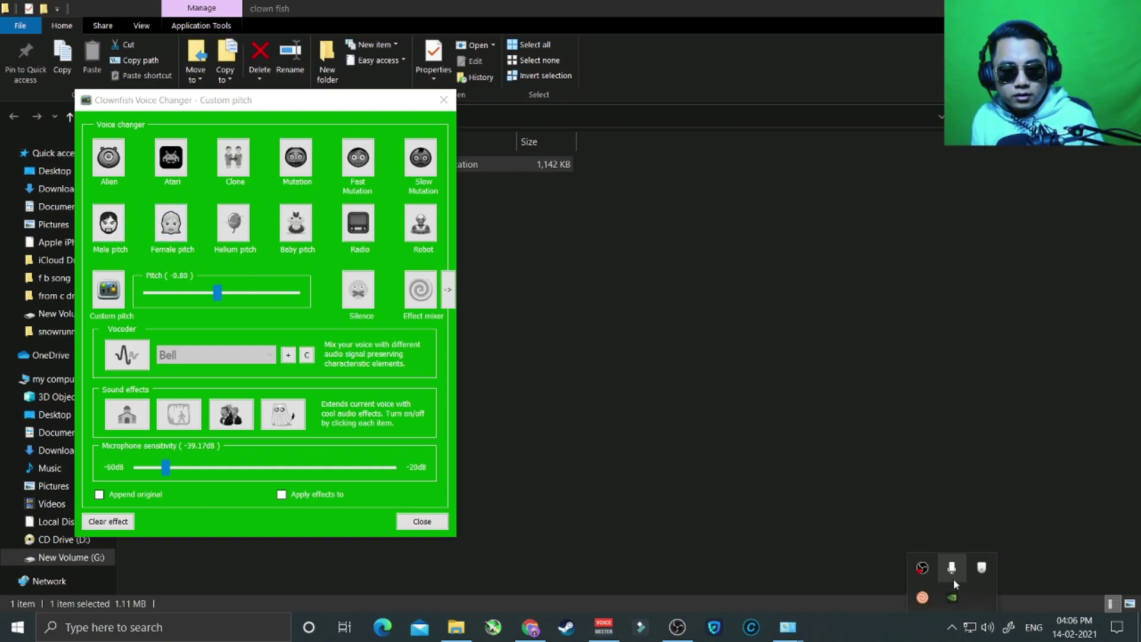
- Cycle through Female, Helium, Clone, Atari, Fast Mutation, Slow Mutation and Robot, finishing on Custom pitch -0.80
right_click(931, 599)
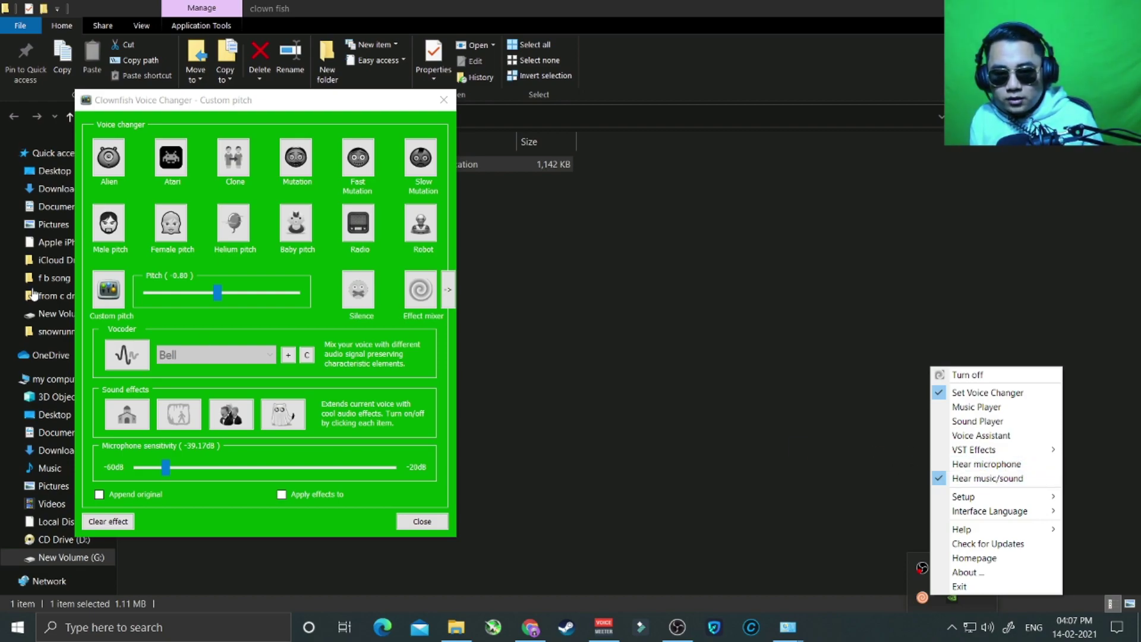
left_click(168, 226)
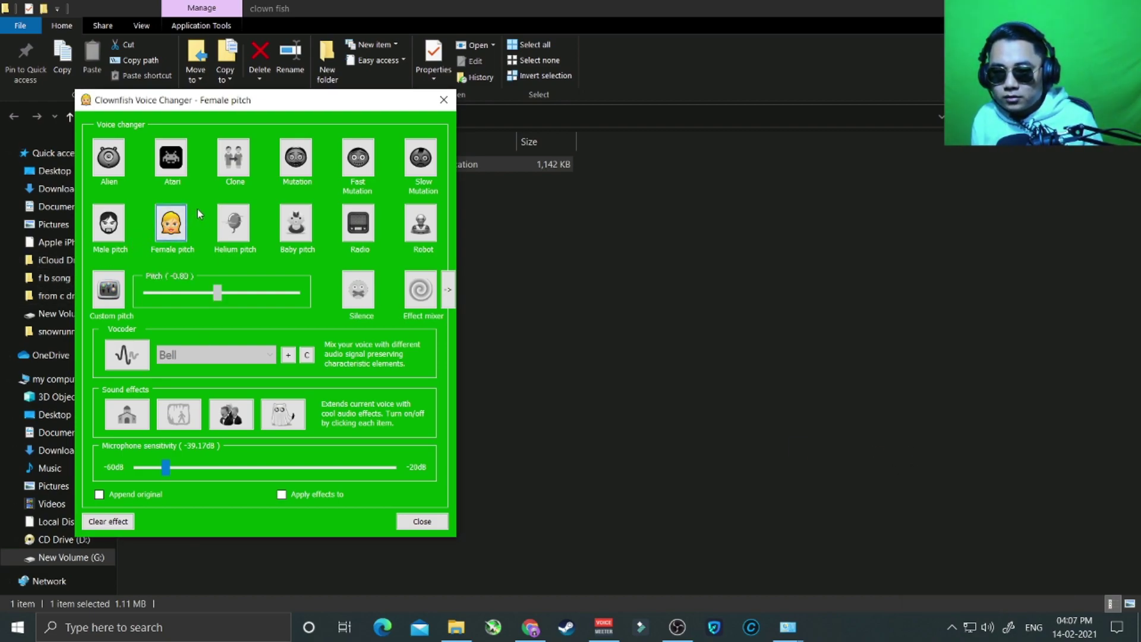
left_click(233, 224)
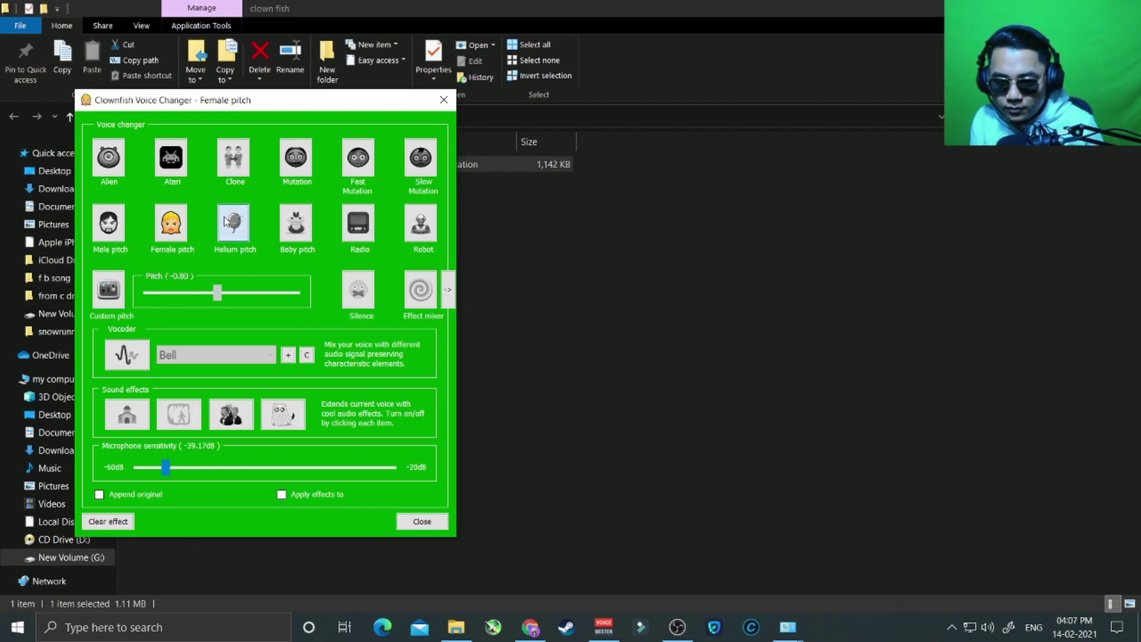
left_click(232, 146)
left_click(171, 162)
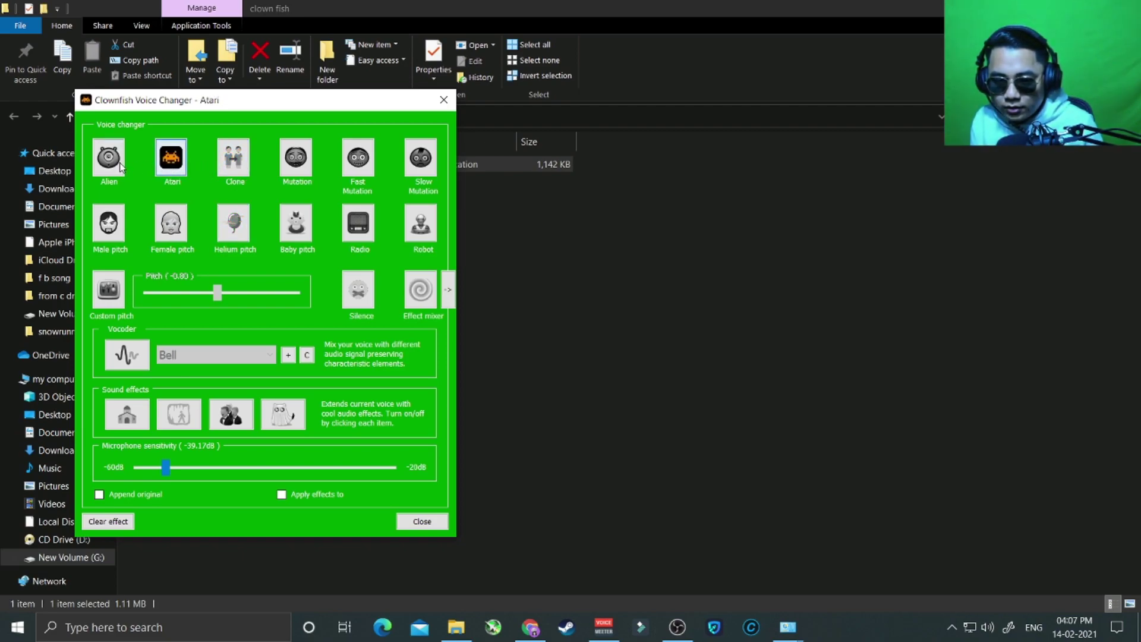
left_click(355, 162)
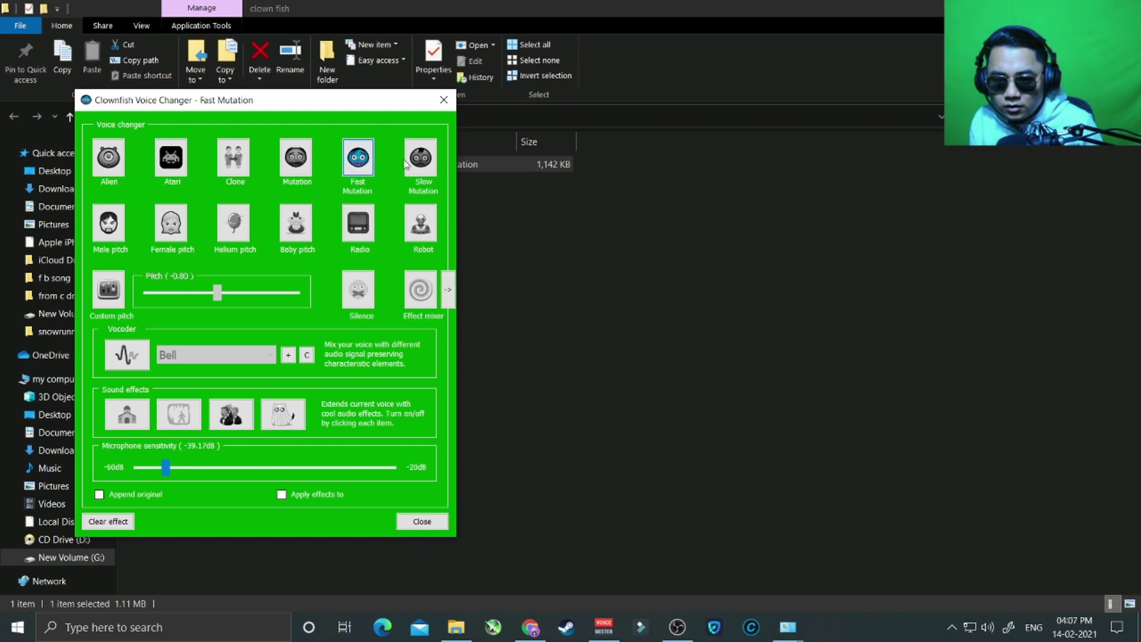
left_click(421, 157)
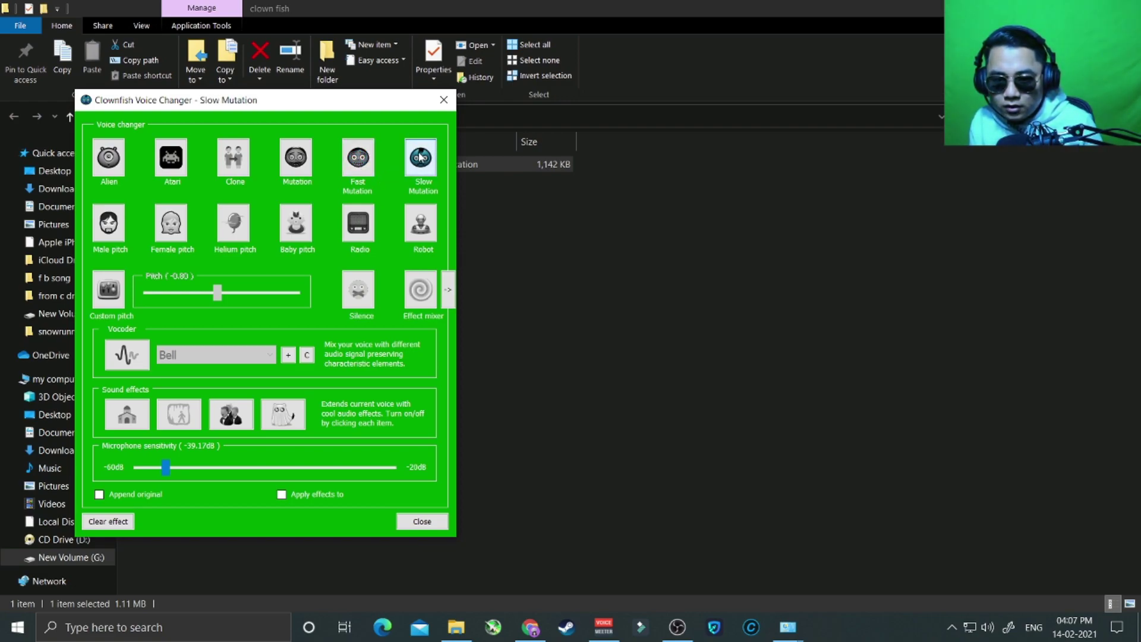
left_click(419, 225)
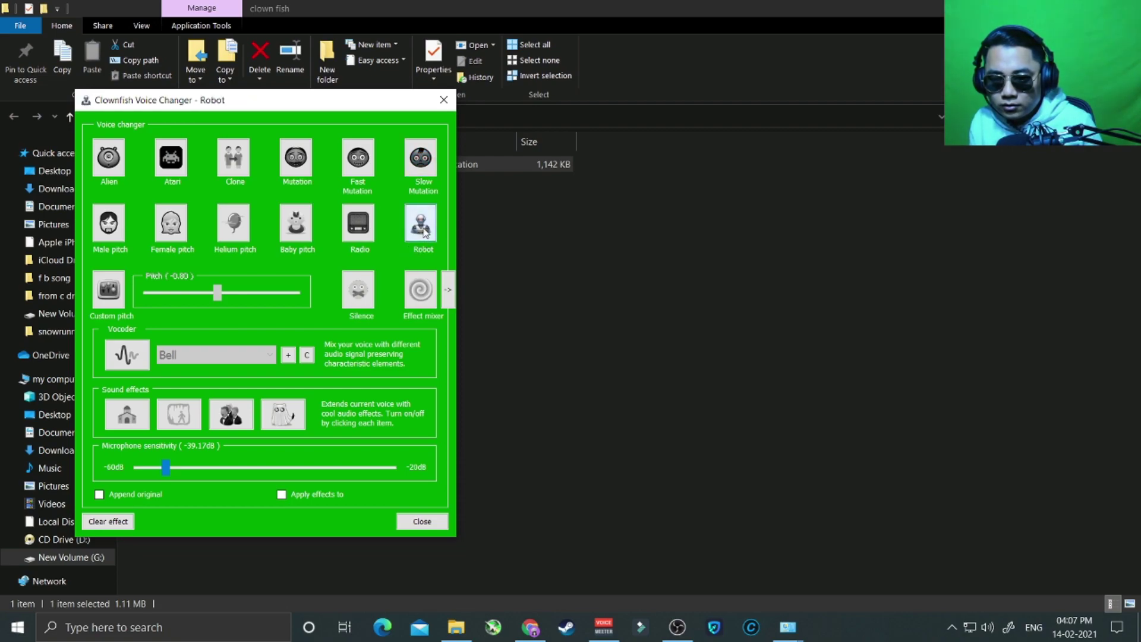
left_click(118, 287)
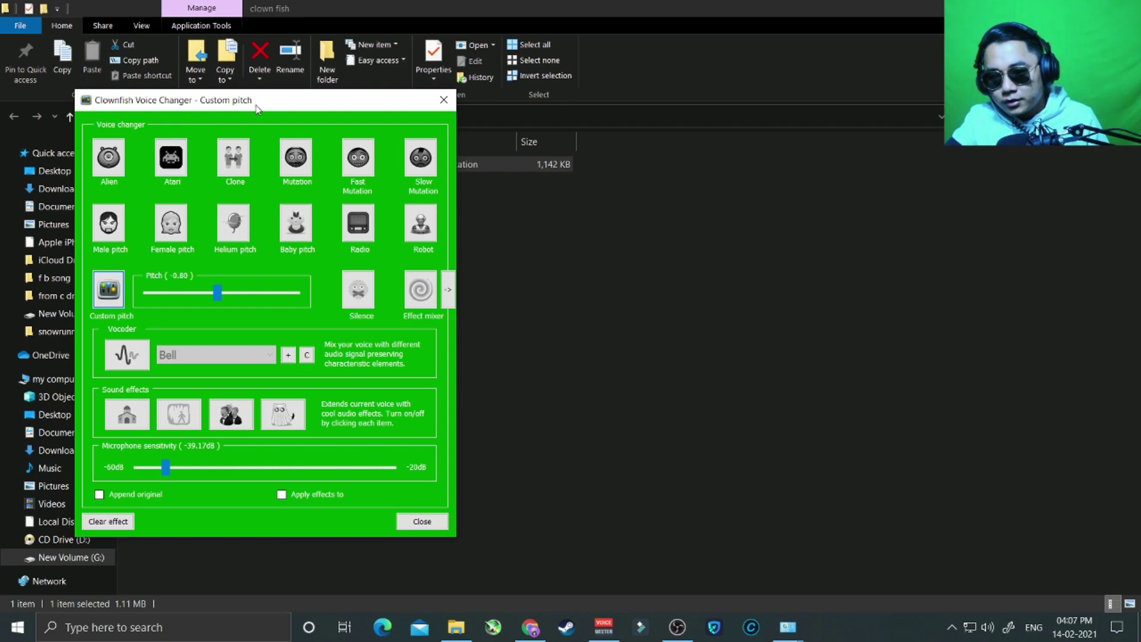
left_click_drag(269, 103, 269, 97)
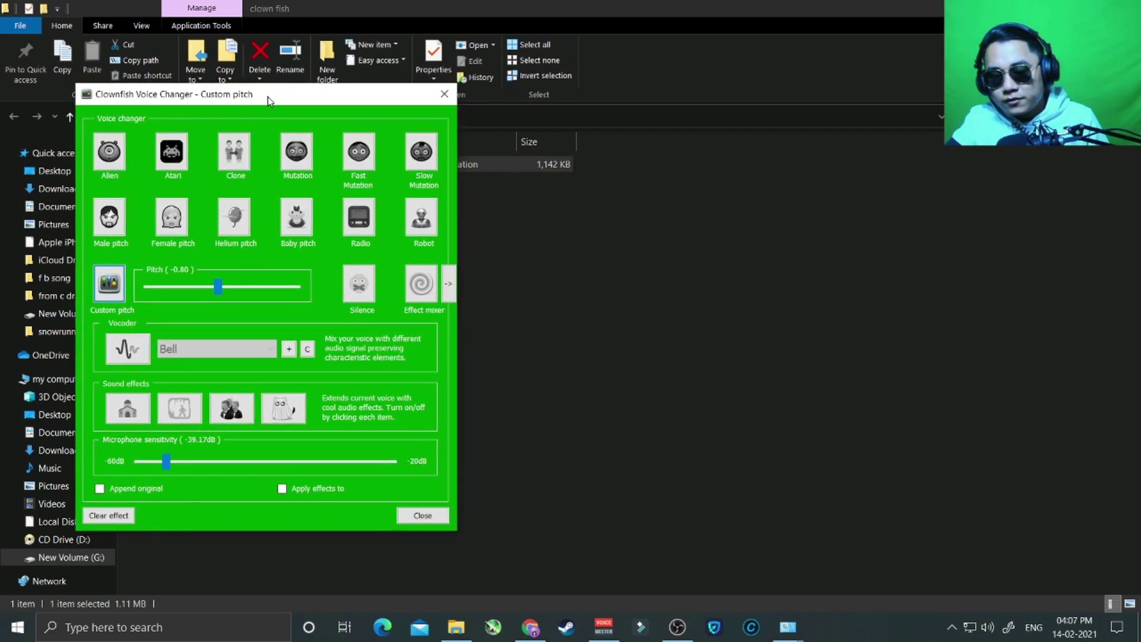
left_click(952, 626)
right_click(922, 596)
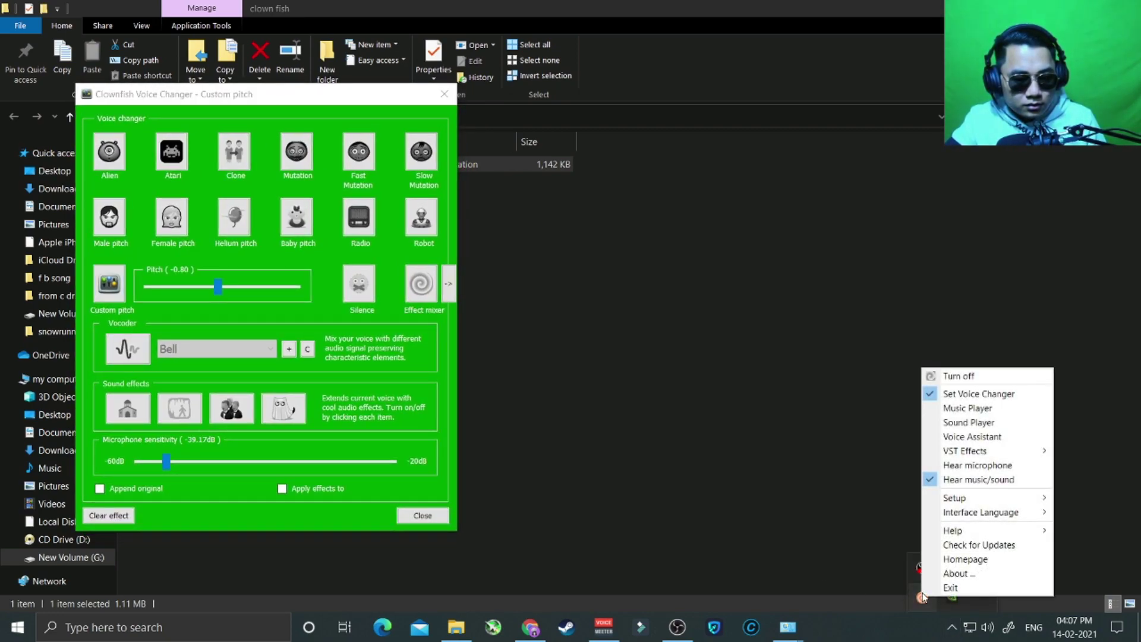
mouse_move(986, 502)
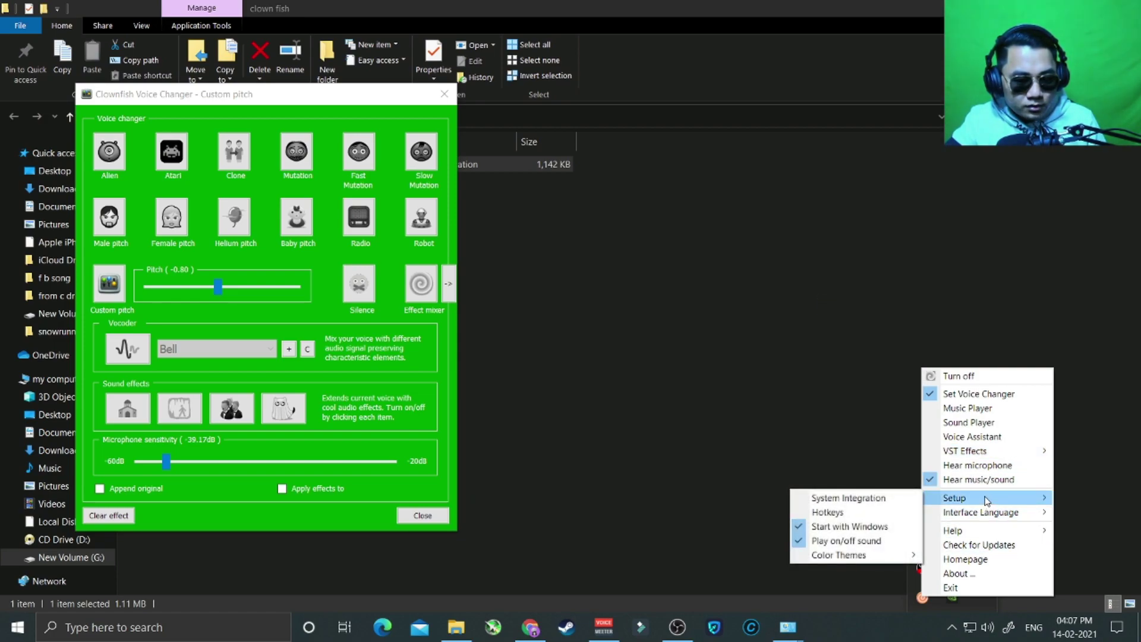
left_click(951, 627)
left_click(952, 626)
right_click(922, 597)
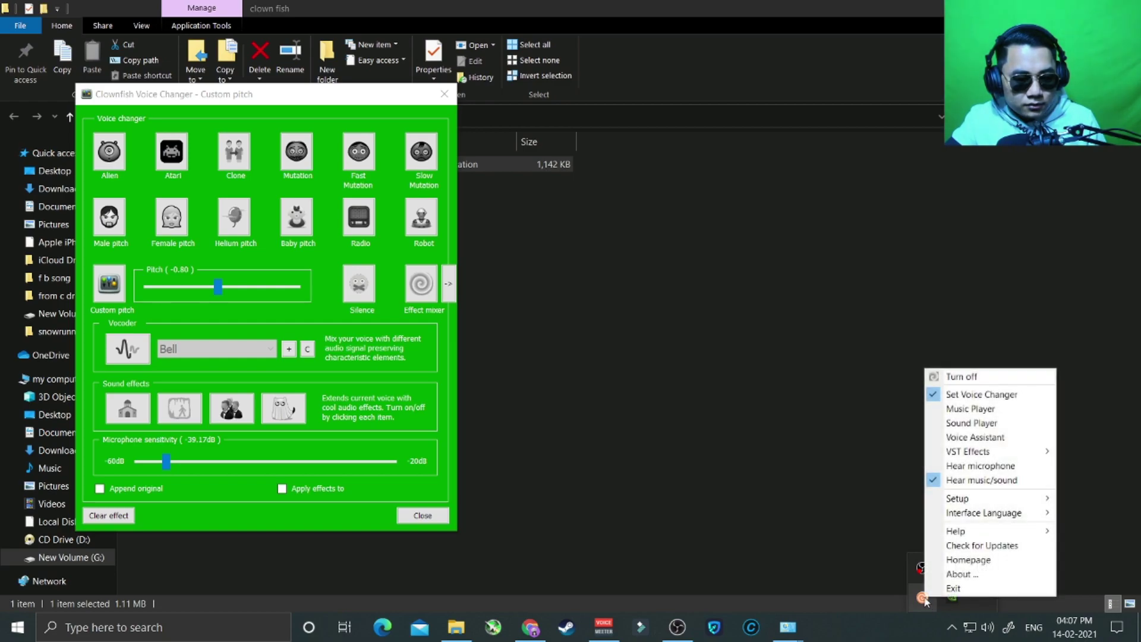
mouse_move(983, 503)
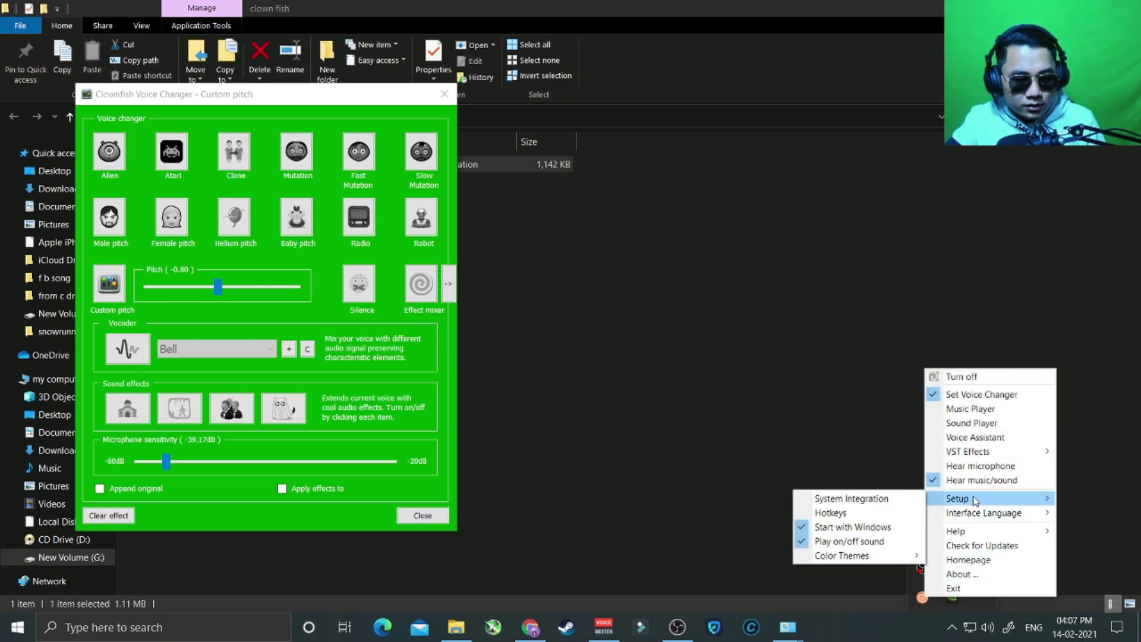
left_click(796, 369)
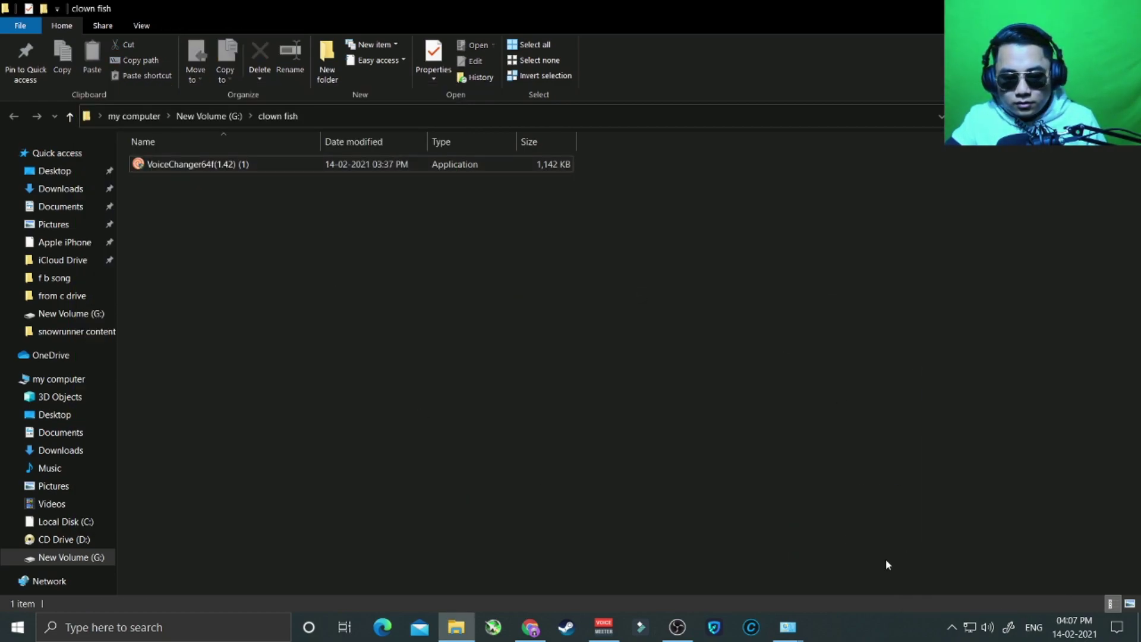
left_click(951, 627)
right_click(923, 596)
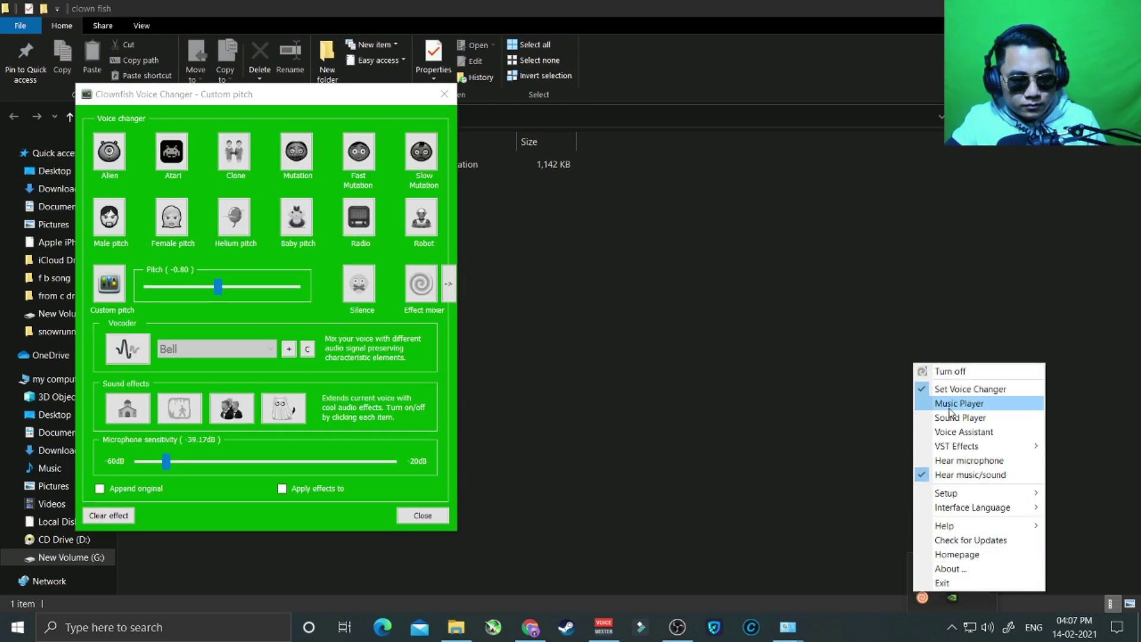
left_click(178, 98)
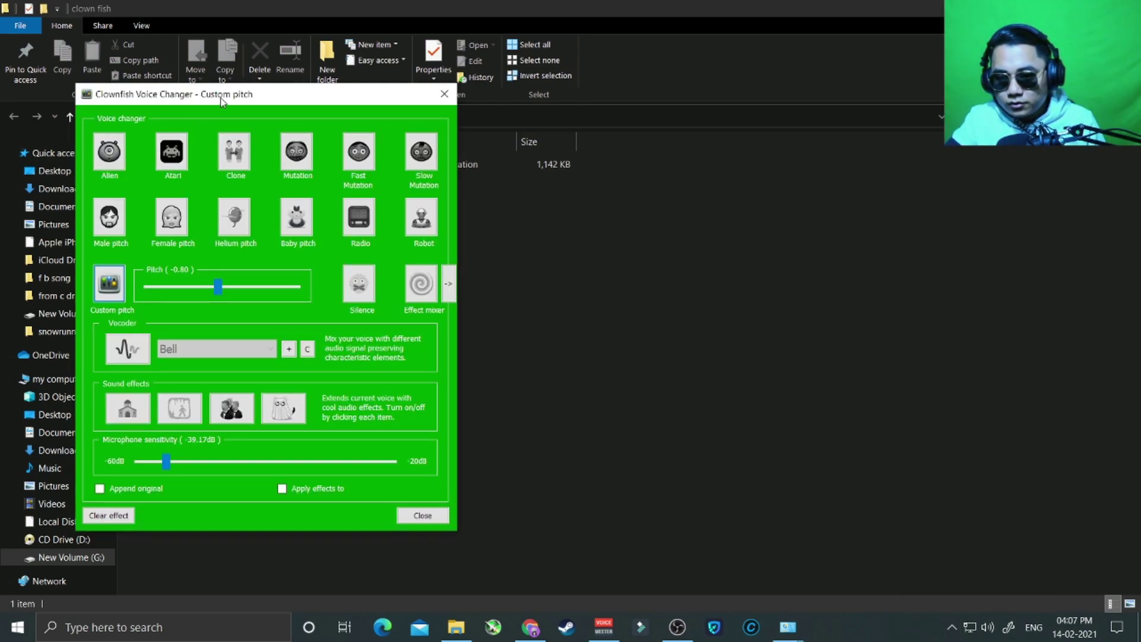
left_click_drag(220, 98, 230, 84)
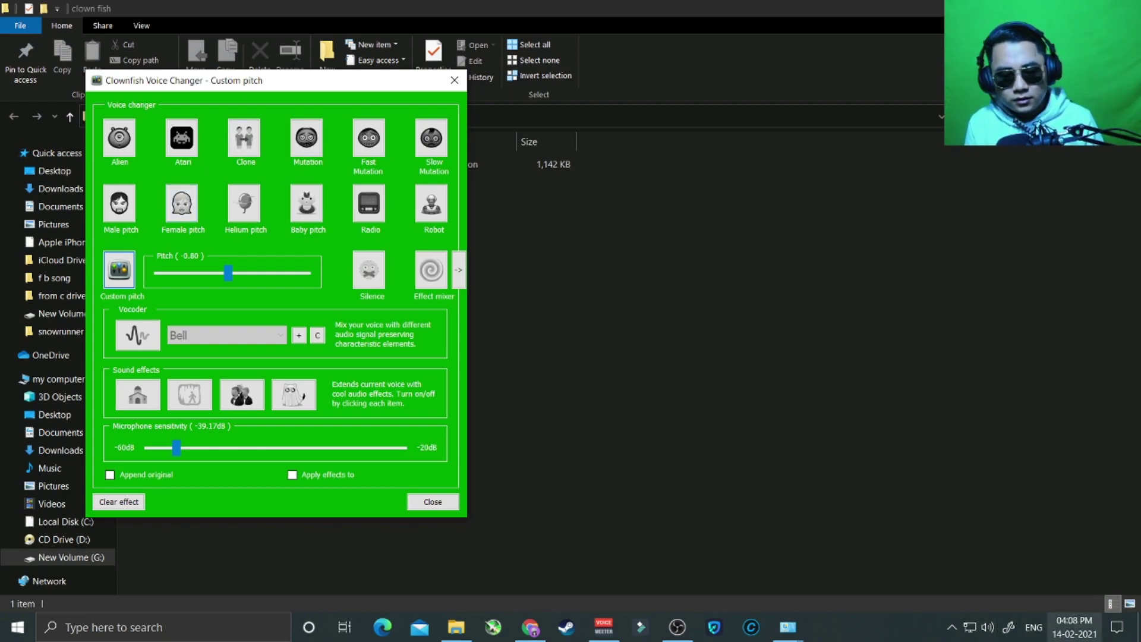
left_click(952, 629)
- Shift the window left and try the Male, Female and Helium pitch voices before returning to Custom pitch
right_click(923, 597)
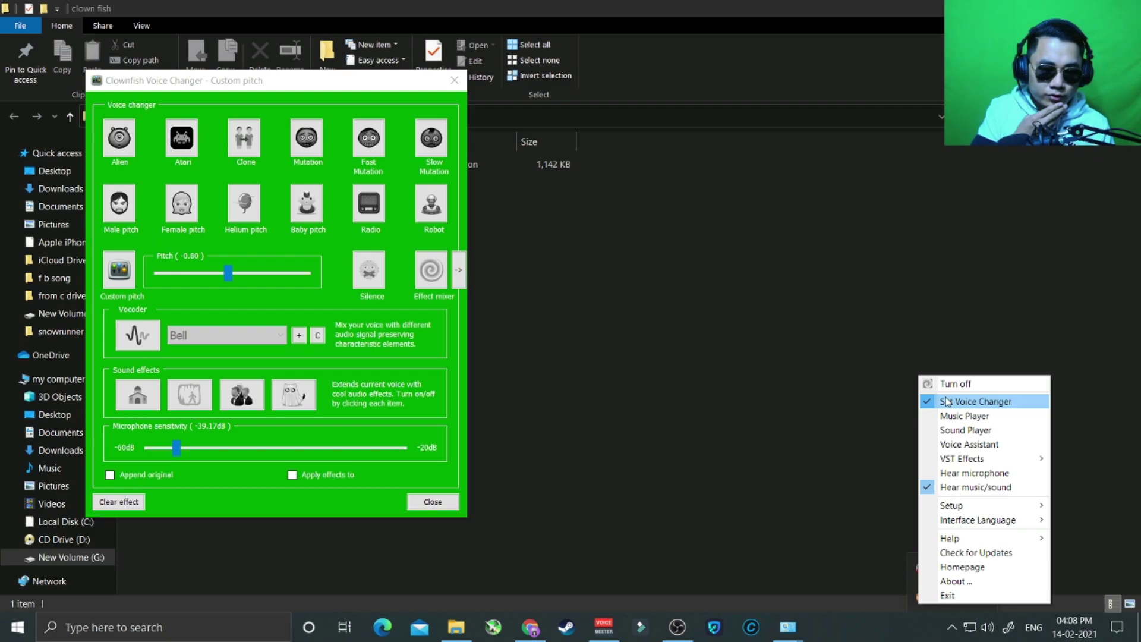
left_click_drag(232, 82, 202, 82)
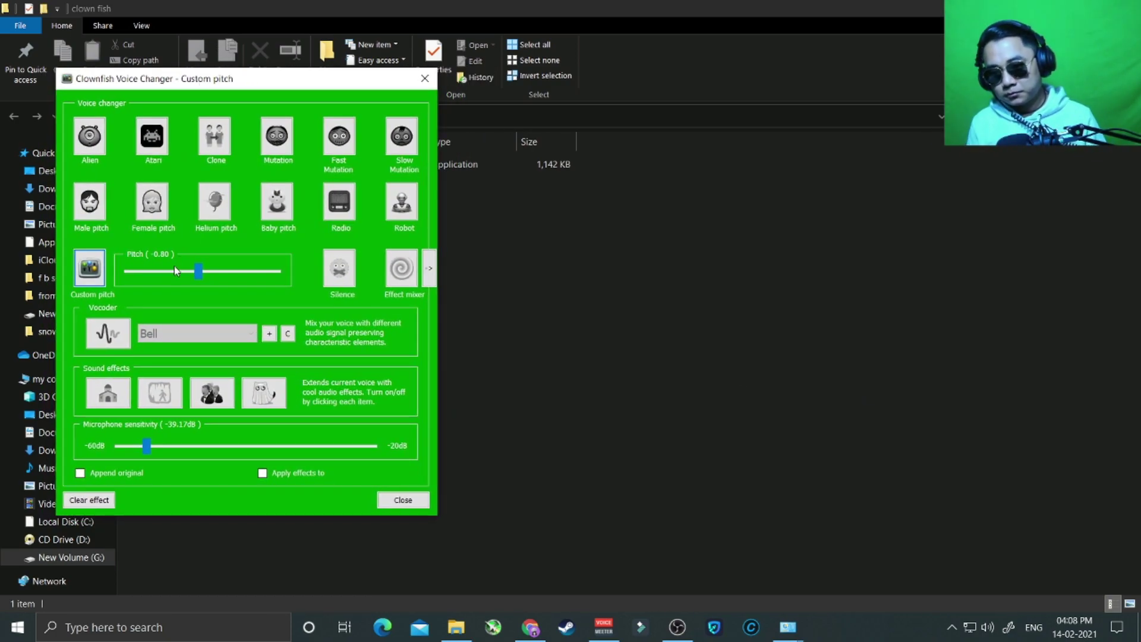
left_click(95, 208)
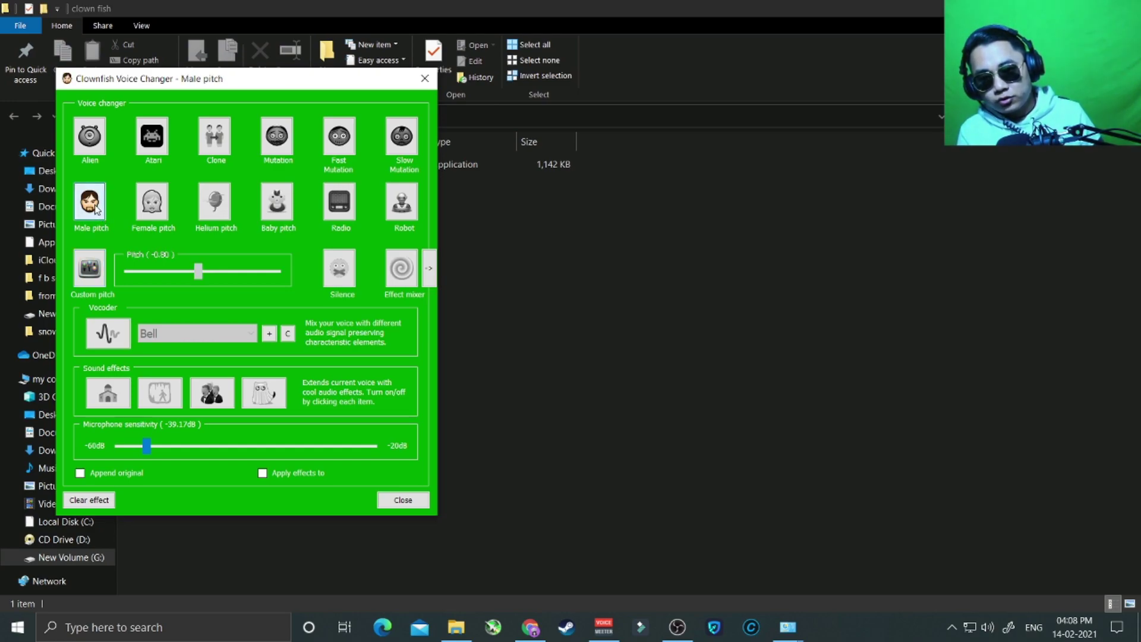
left_click(150, 209)
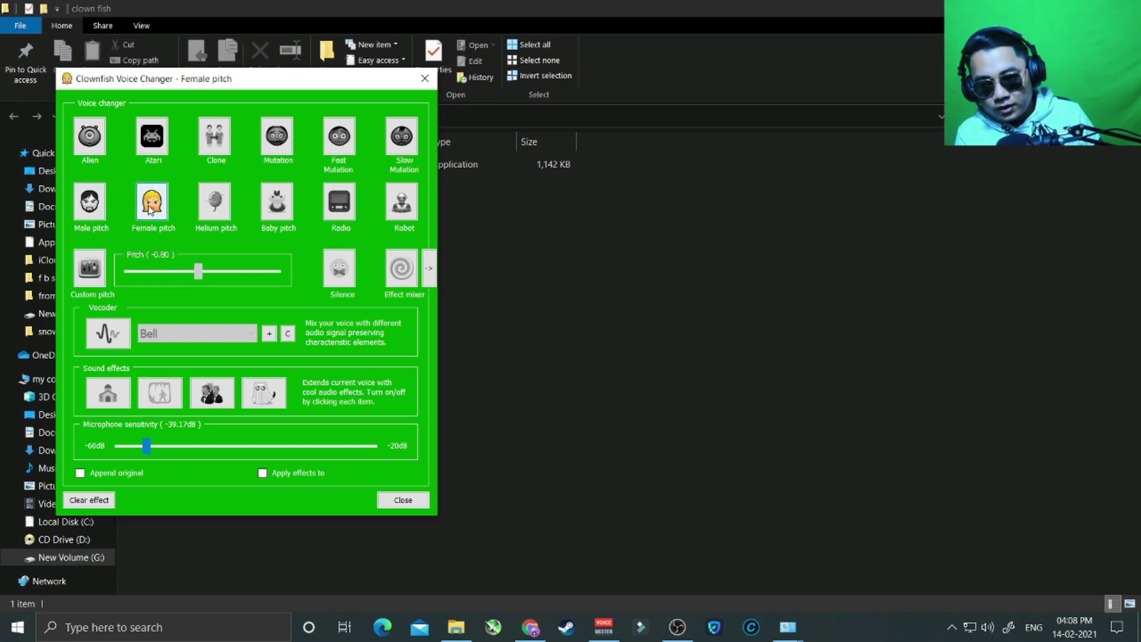
left_click(215, 200)
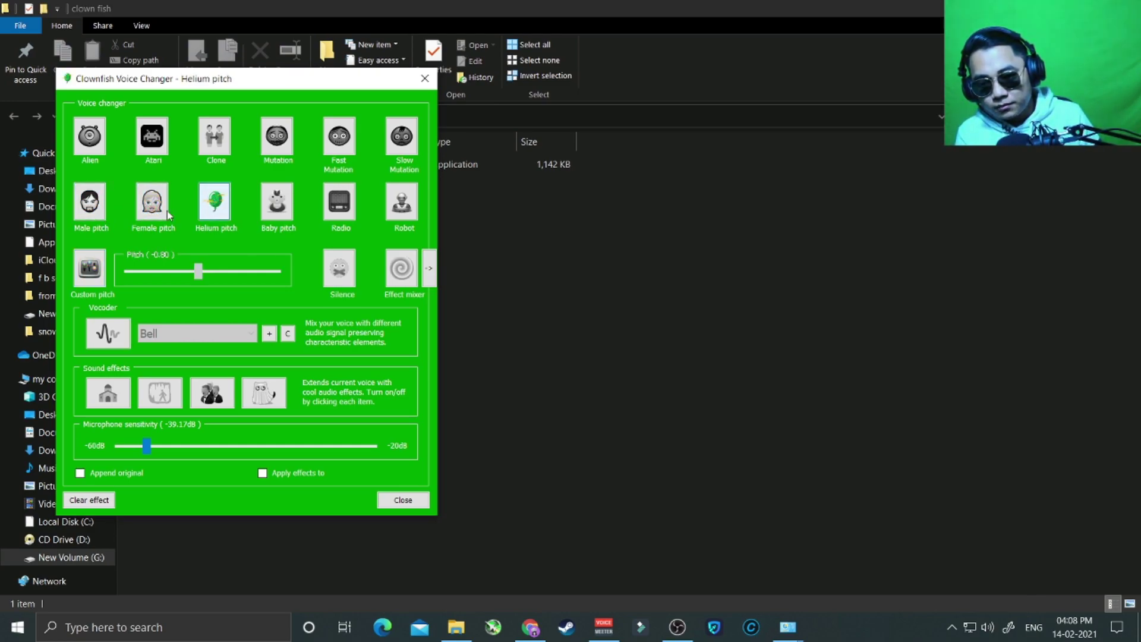
left_click(90, 268)
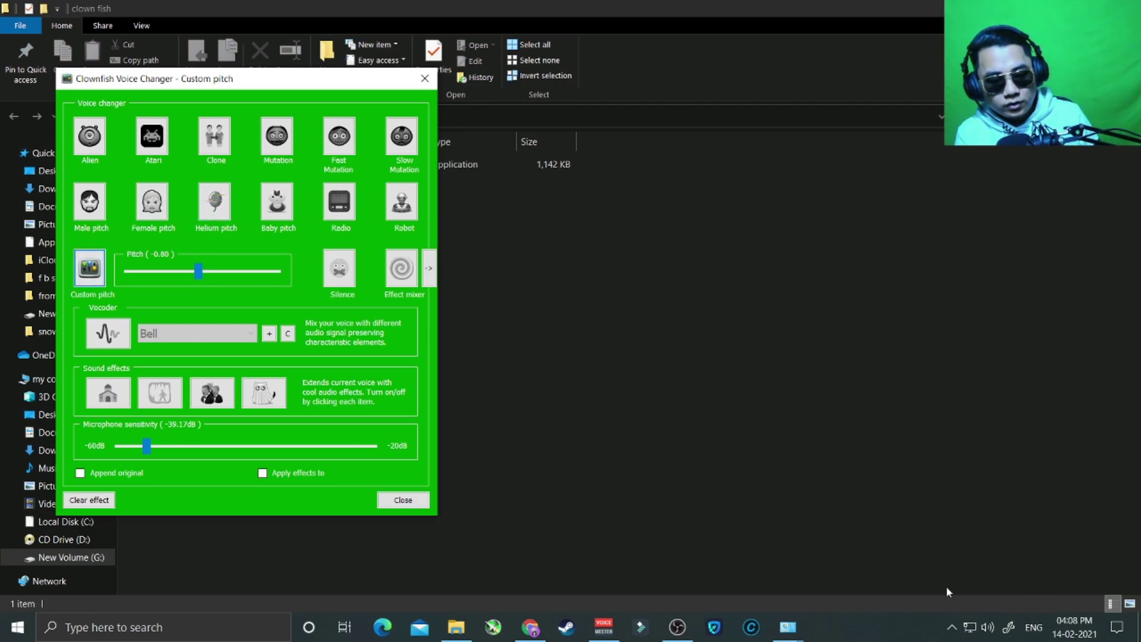
- Go to VST Effects in the Clownfish tray menu, then dismiss the menu with Custom pitch still active
left_click(952, 628)
right_click(923, 599)
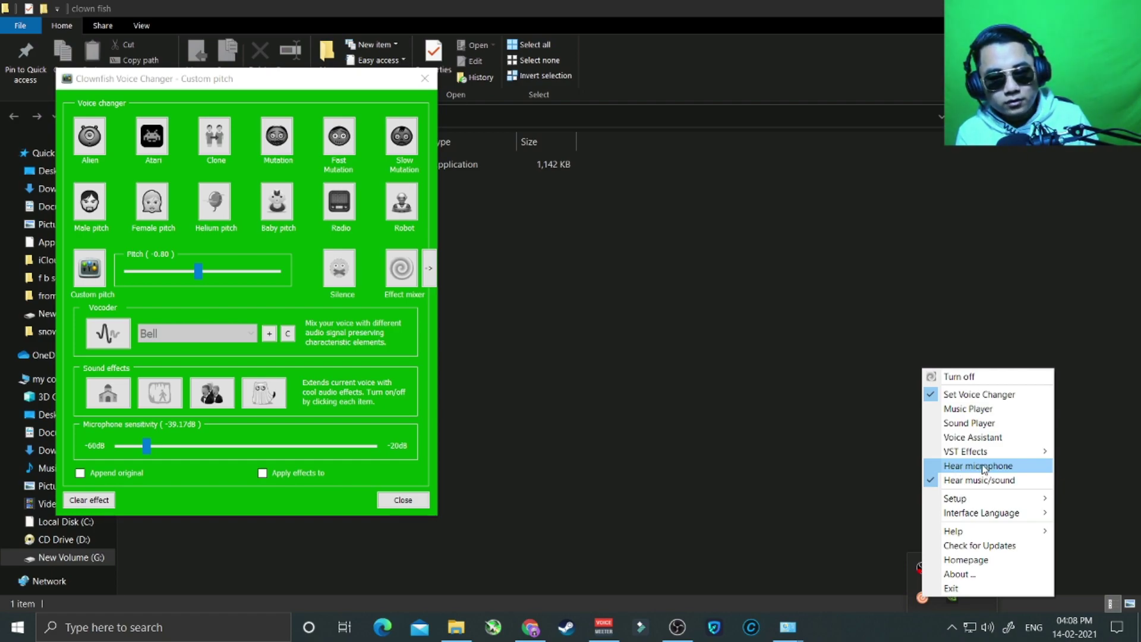
mouse_move(964, 452)
left_click(86, 266)
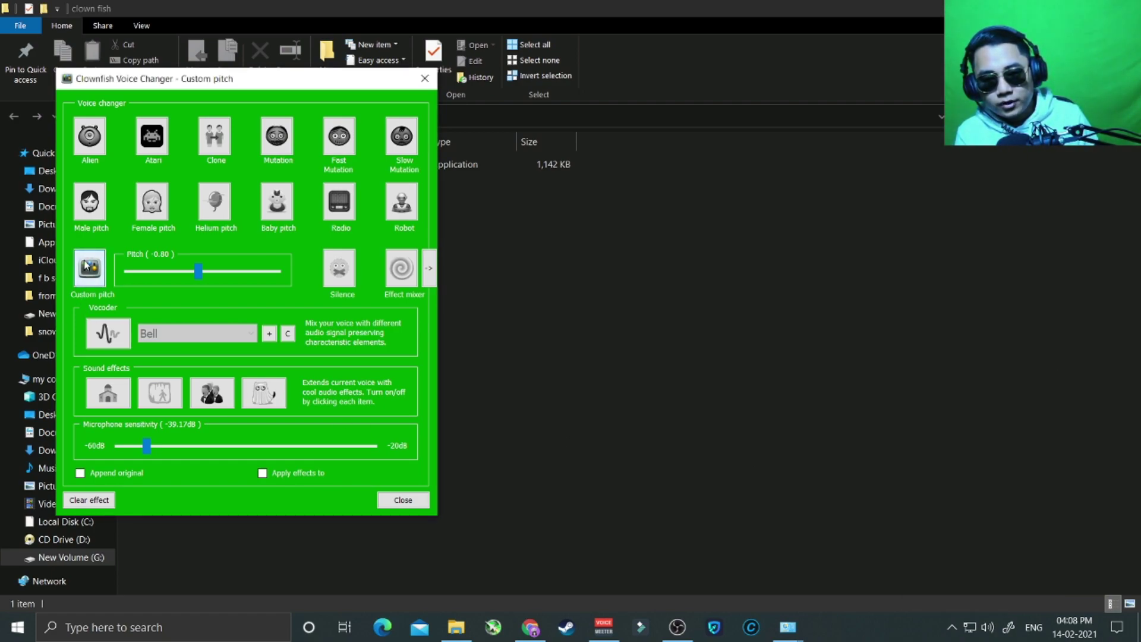